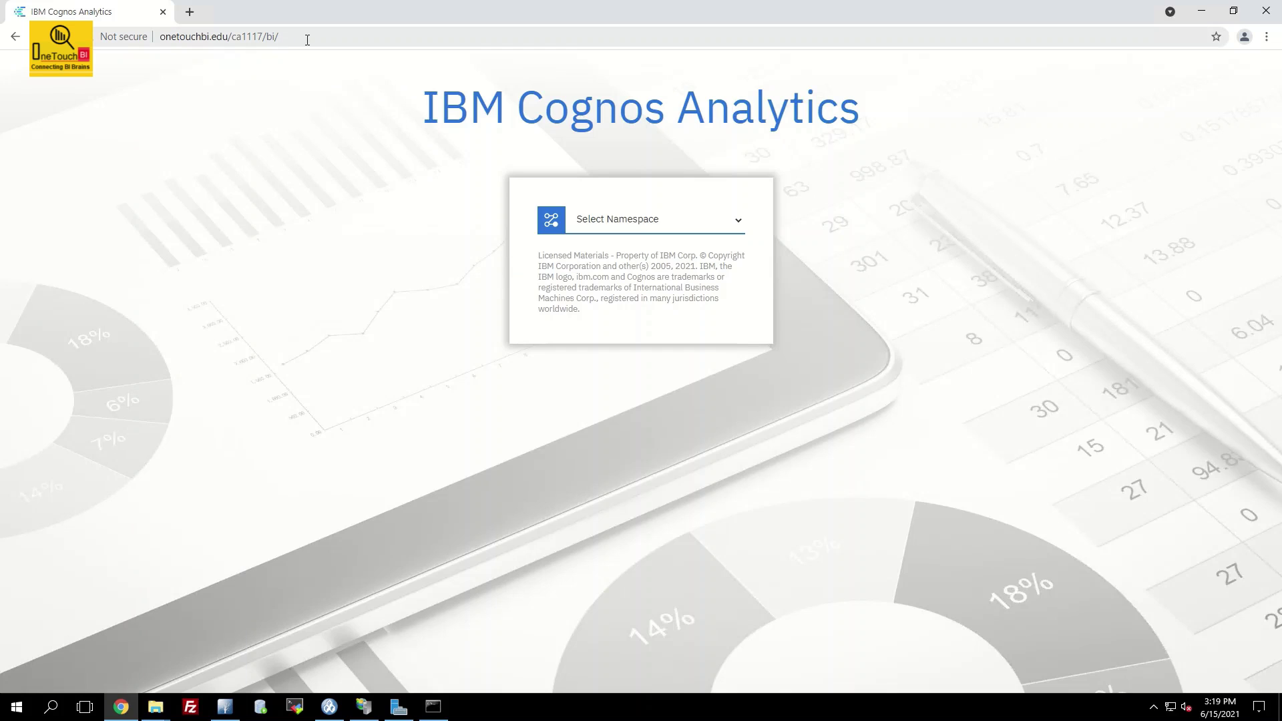
Step: Sign in to Cognos under the ADMIN namespace with the saved login credentials
left_click(647, 222)
left_click(621, 245)
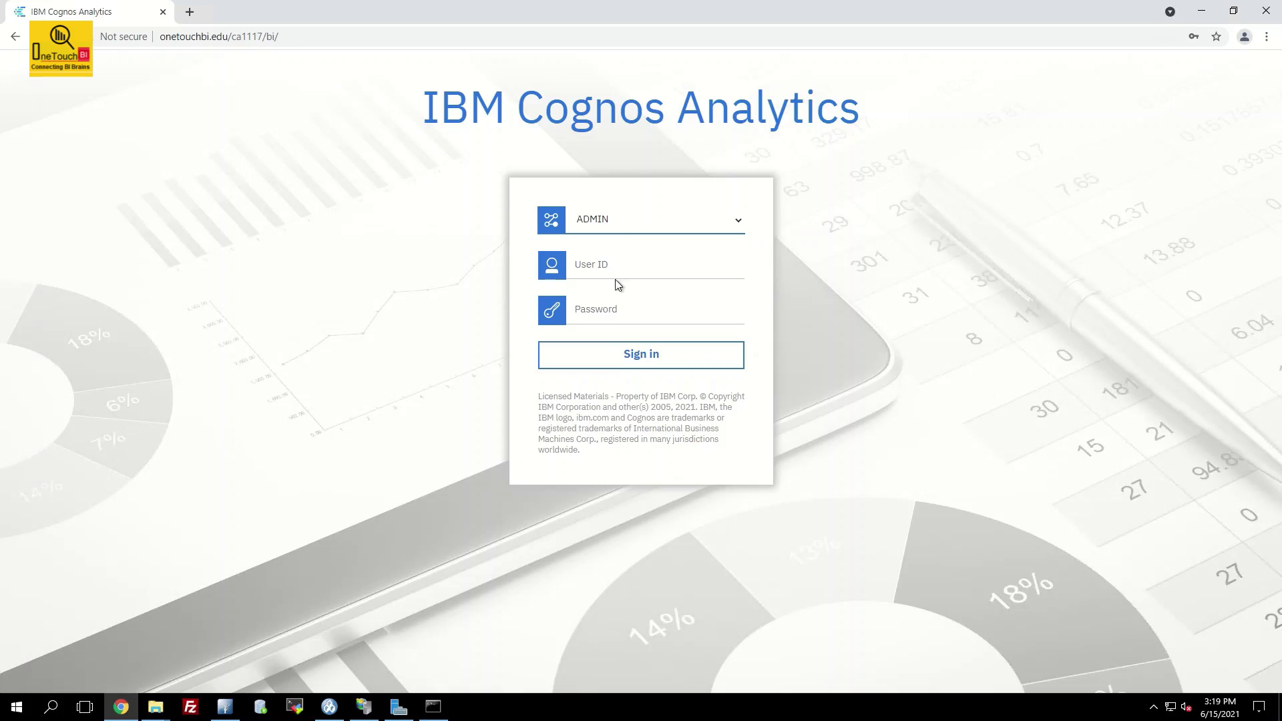
left_click(622, 261)
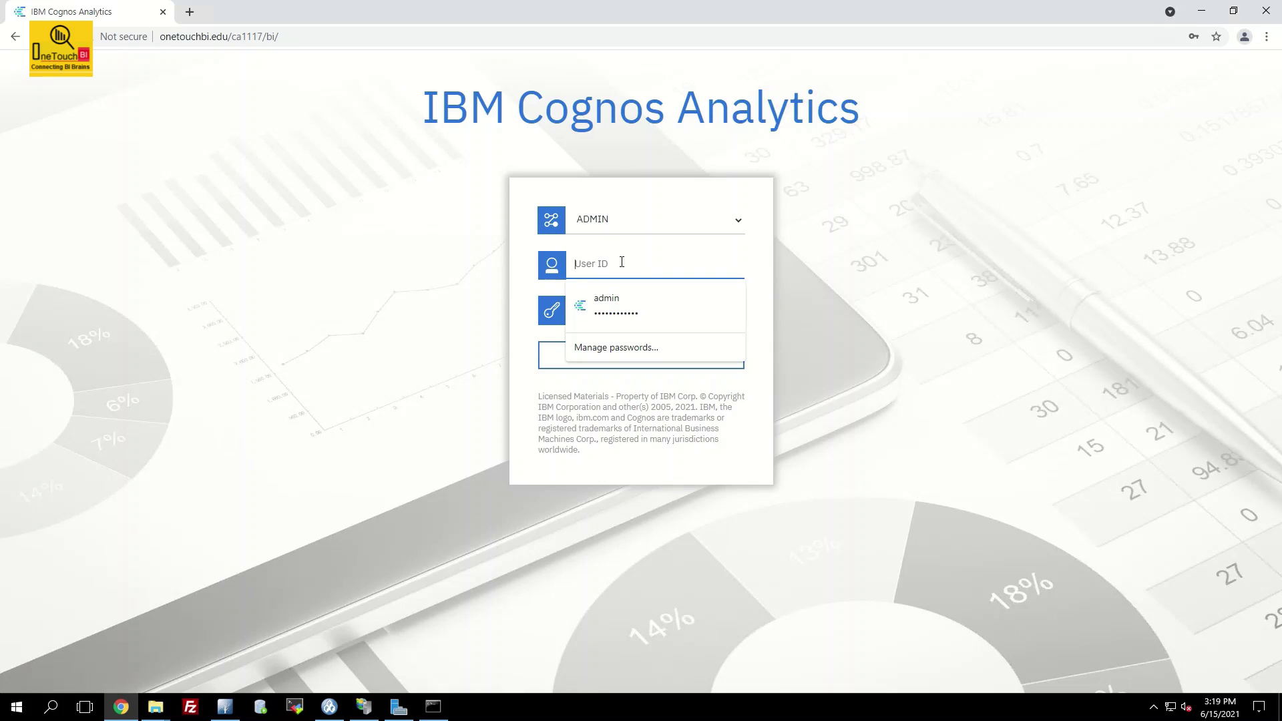
left_click(638, 293)
left_click(642, 356)
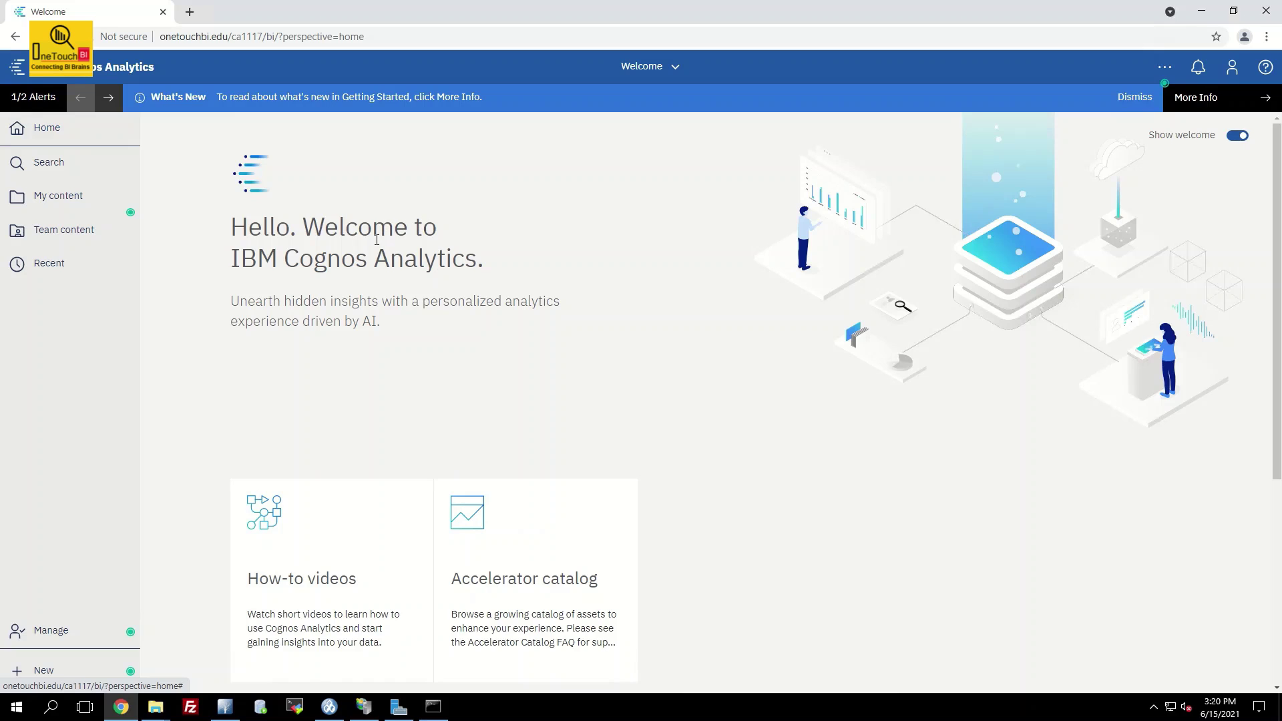
Step: Upload SampleWelcome.zip as a new extension under Manage > Customization > Extensions
left_click(53, 633)
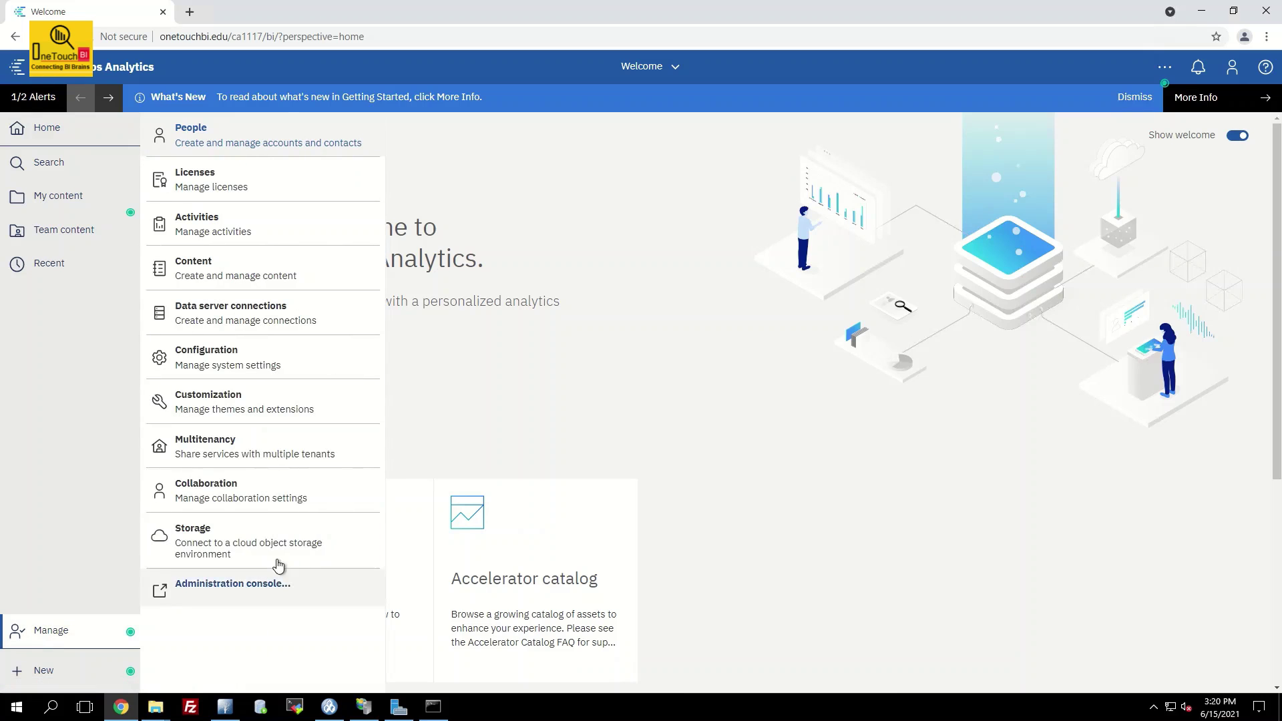
left_click(232, 406)
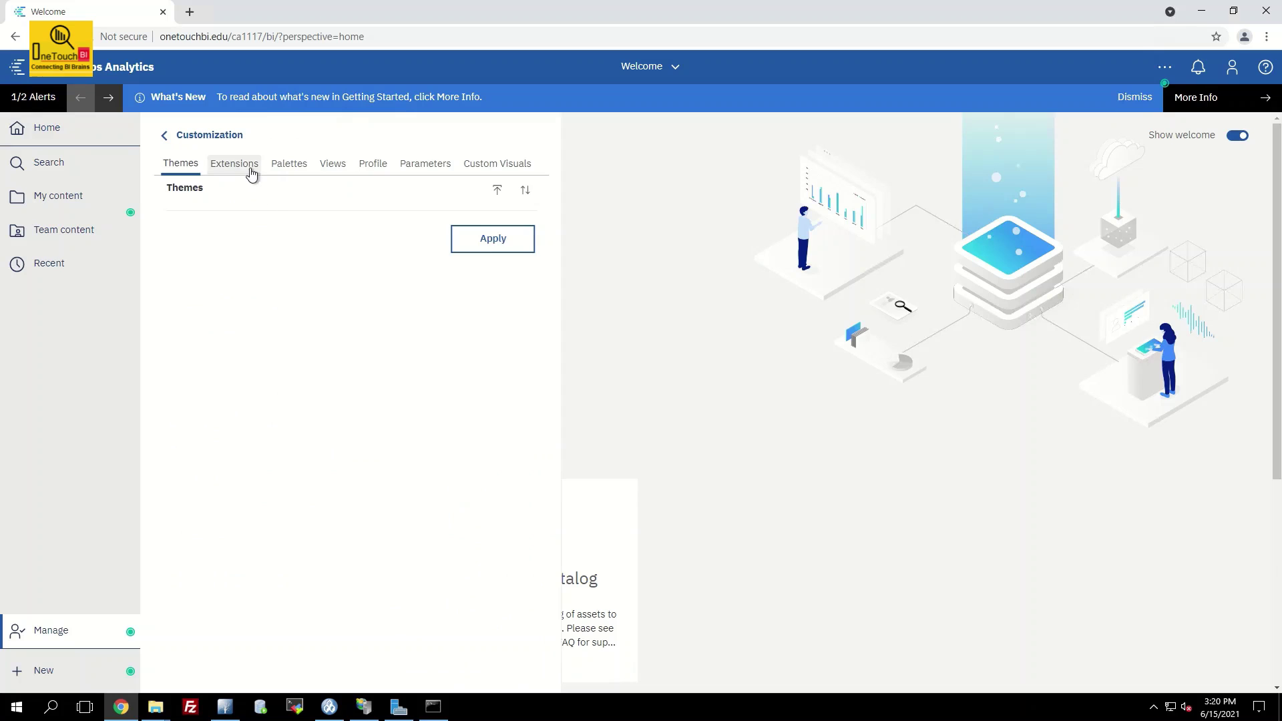
left_click(244, 166)
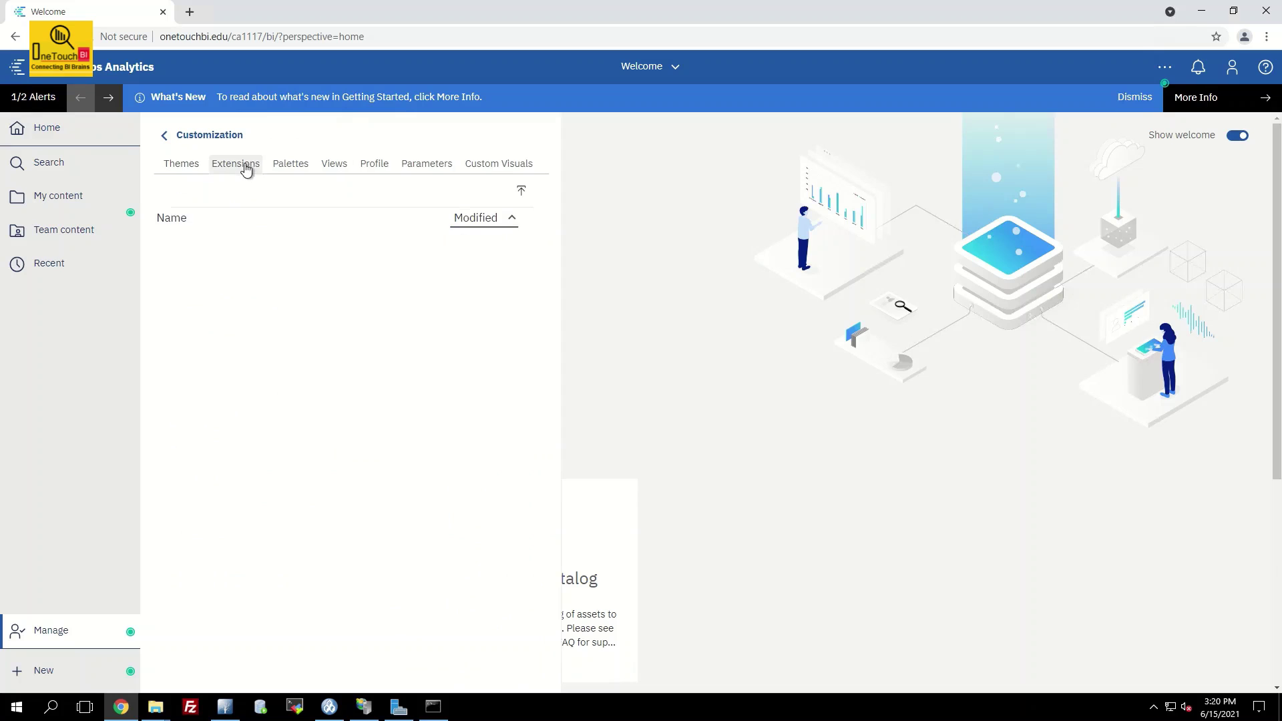
left_click(521, 193)
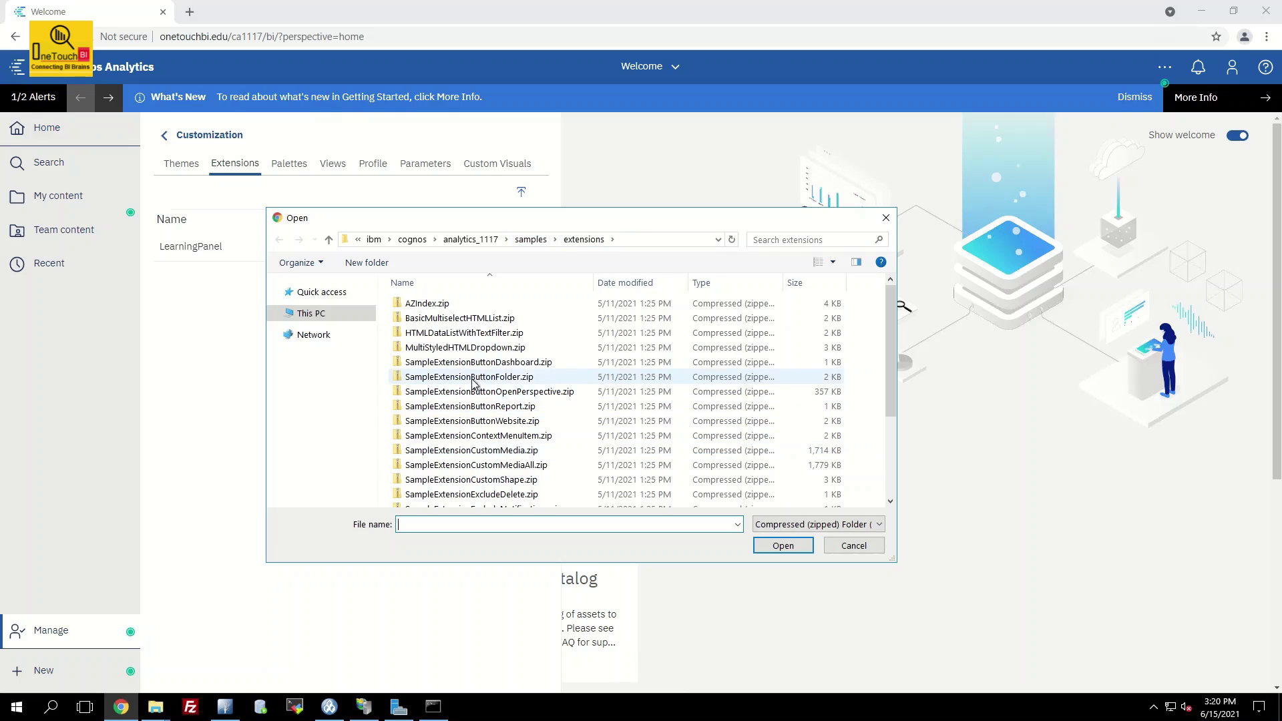
scroll(475, 374, "down", 3)
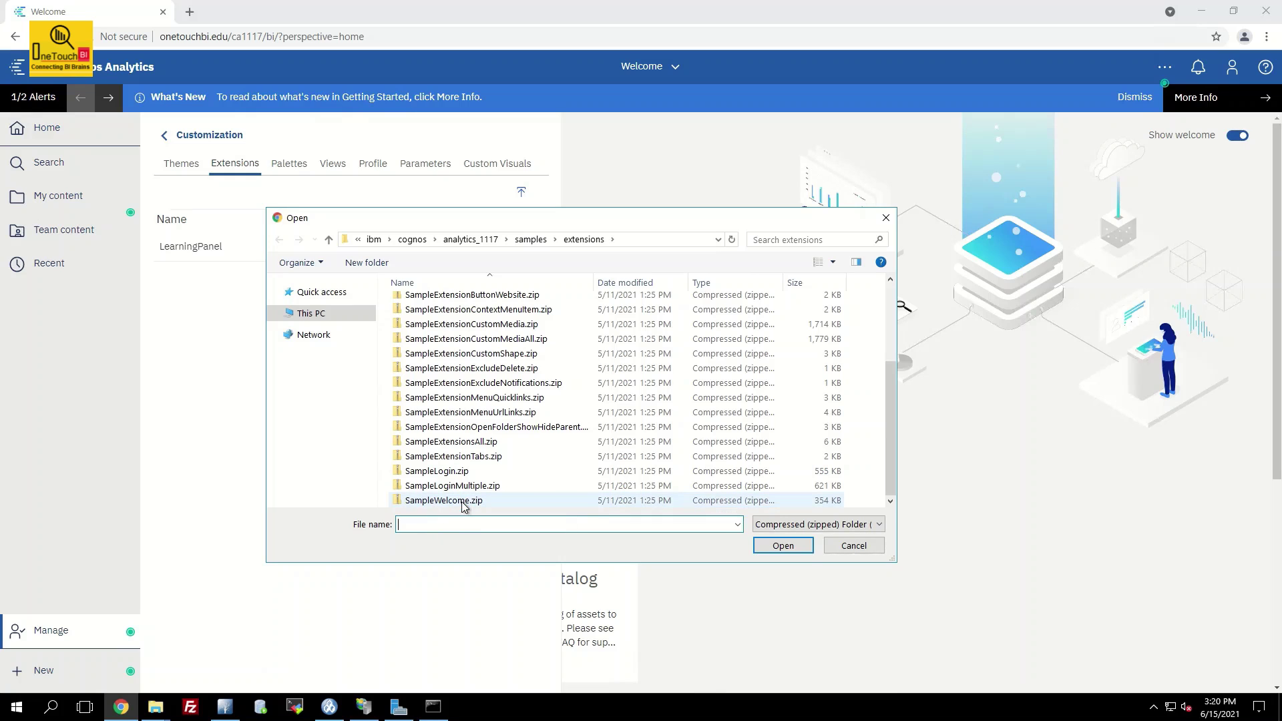
left_click(462, 502)
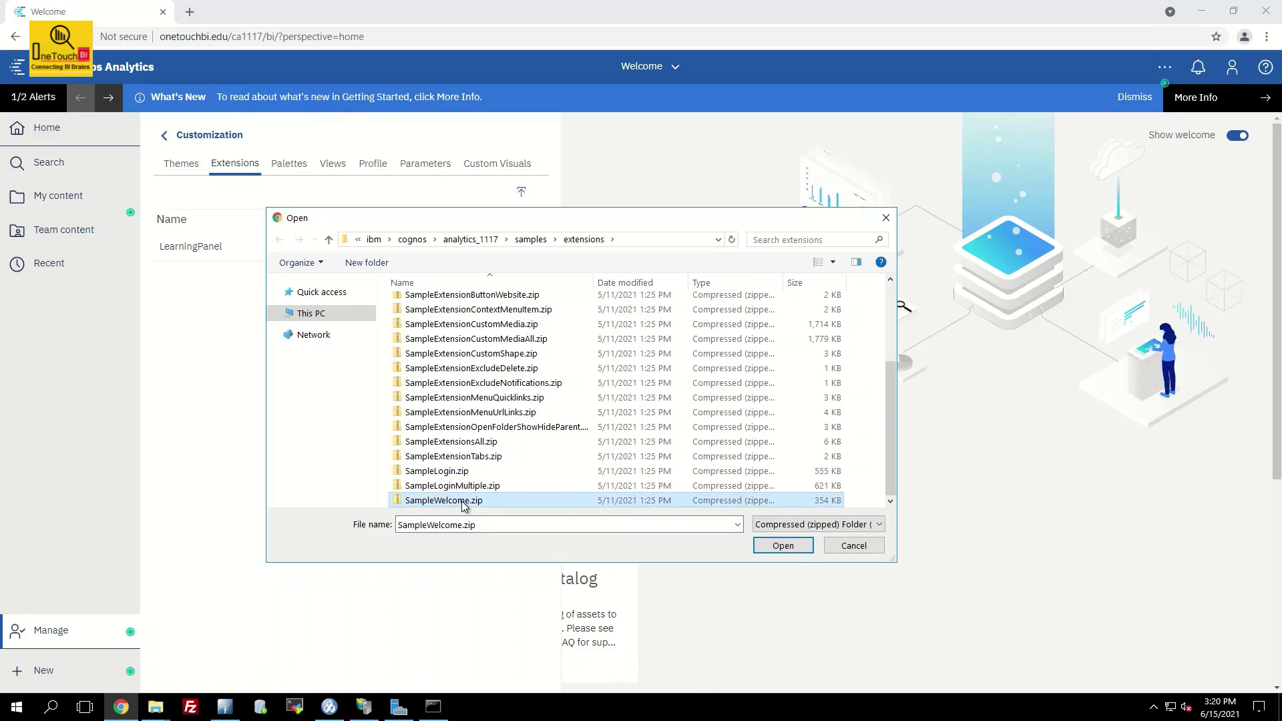
left_click(785, 552)
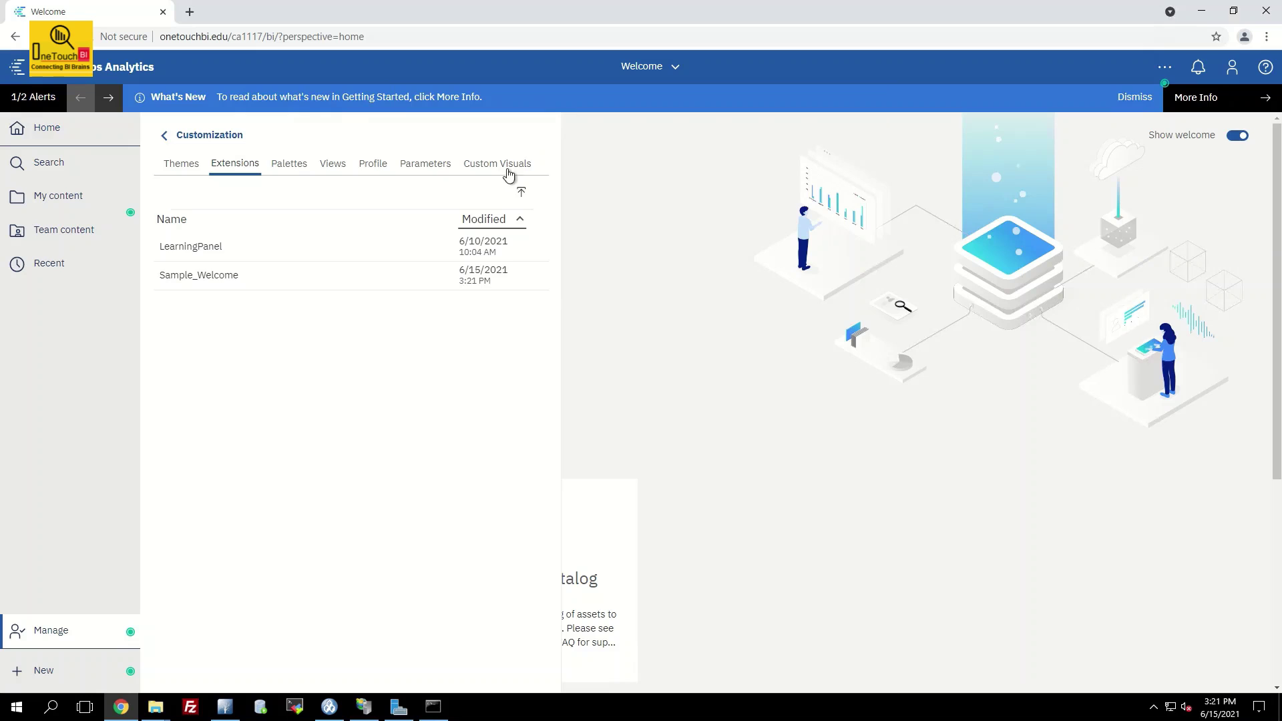
Step: Preview sampleWelcome in the Views home page settings and apply it as the default home page
left_click(329, 168)
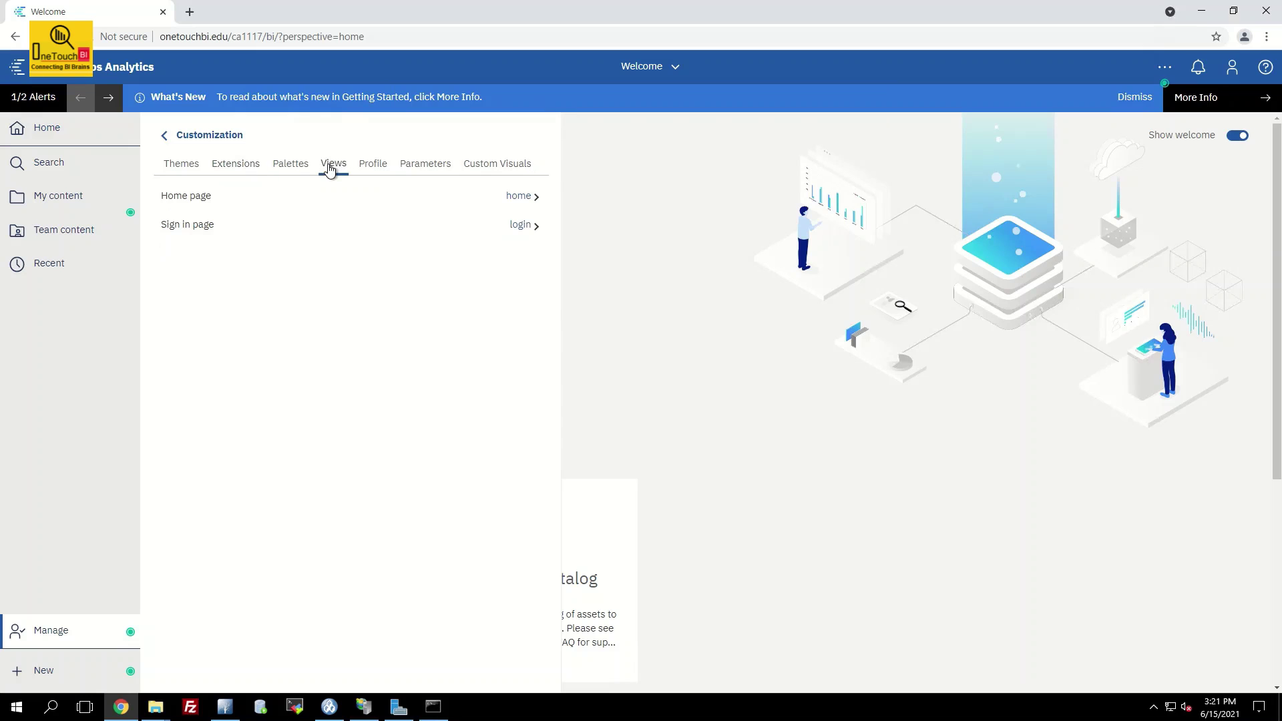
left_click(526, 198)
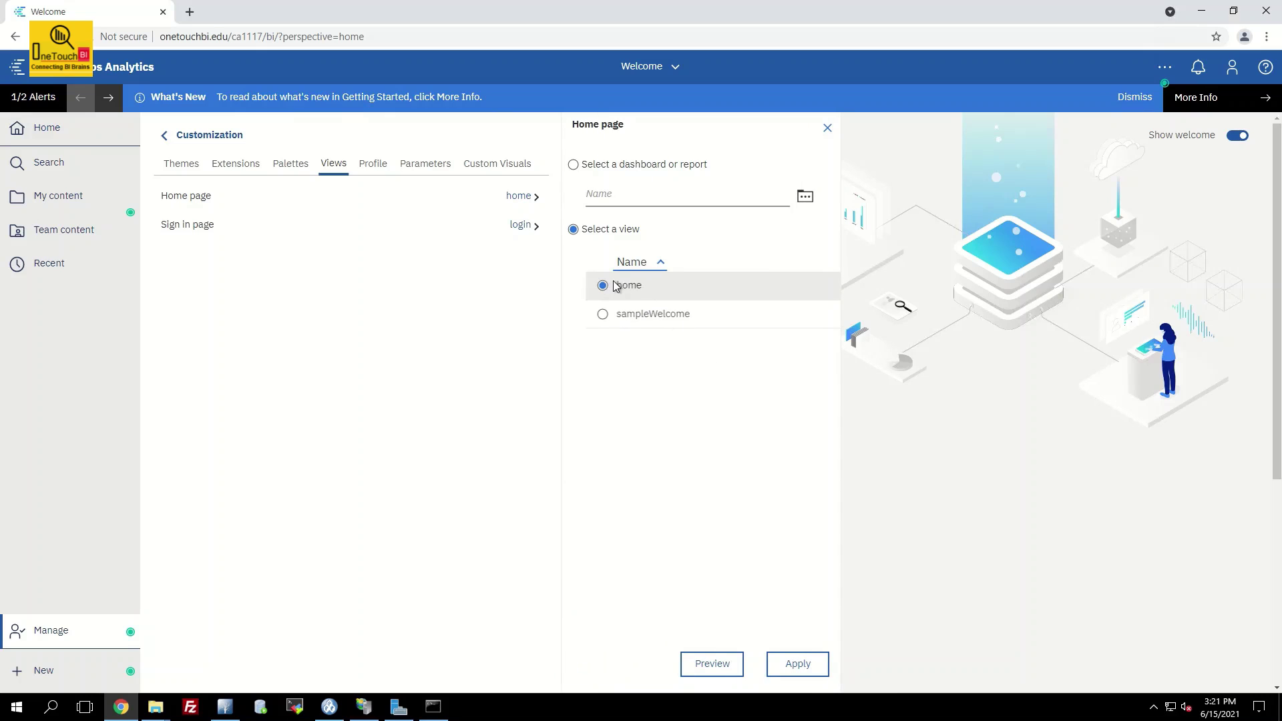
left_click(603, 316)
left_click(718, 664)
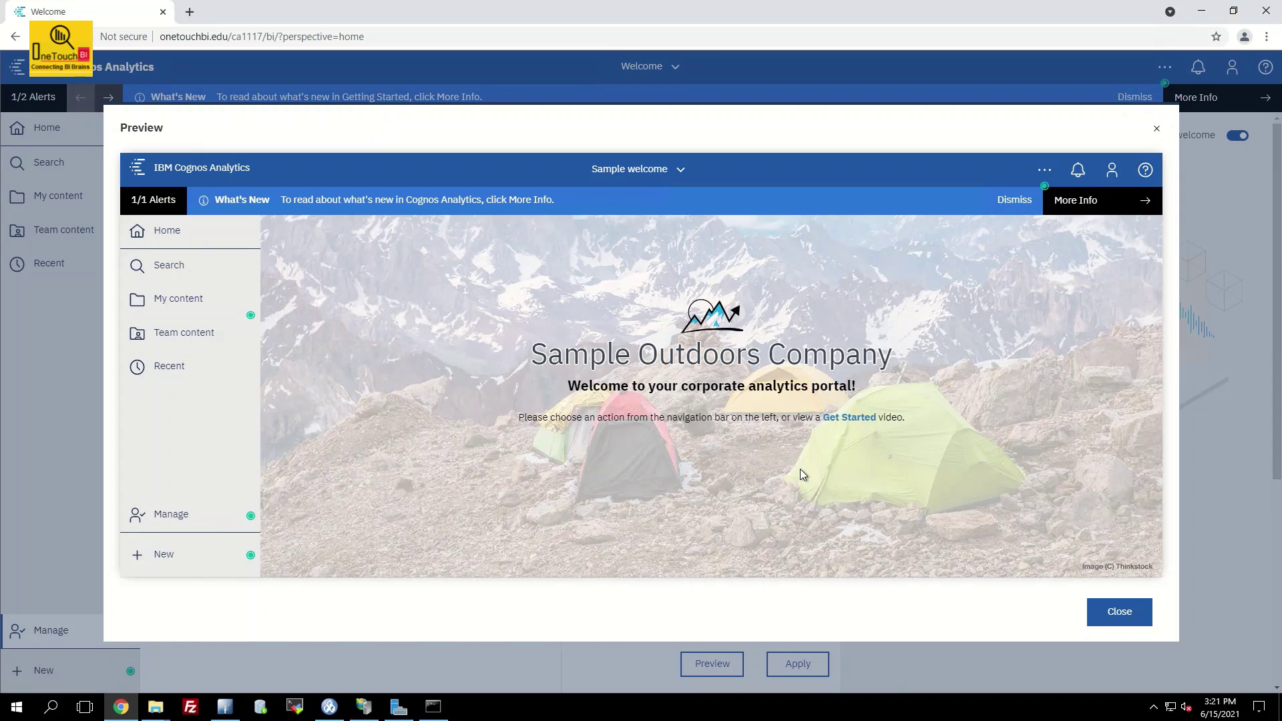
left_click(1116, 613)
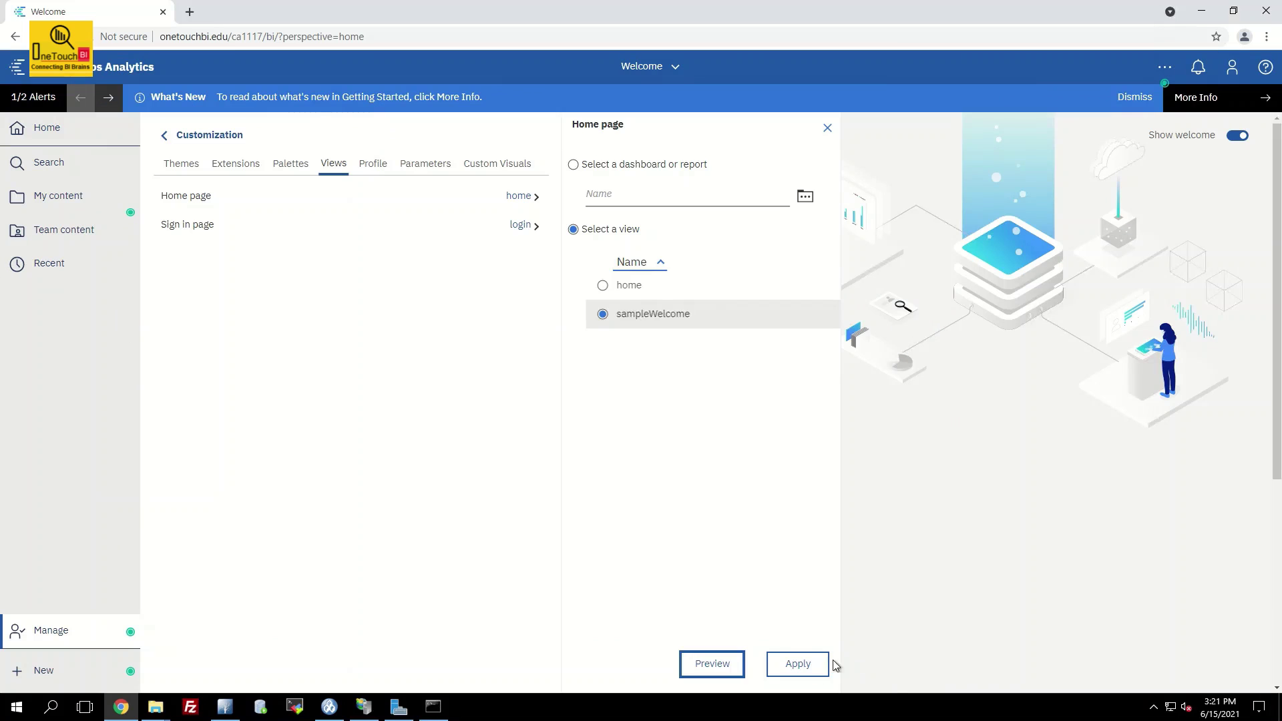
left_click(798, 664)
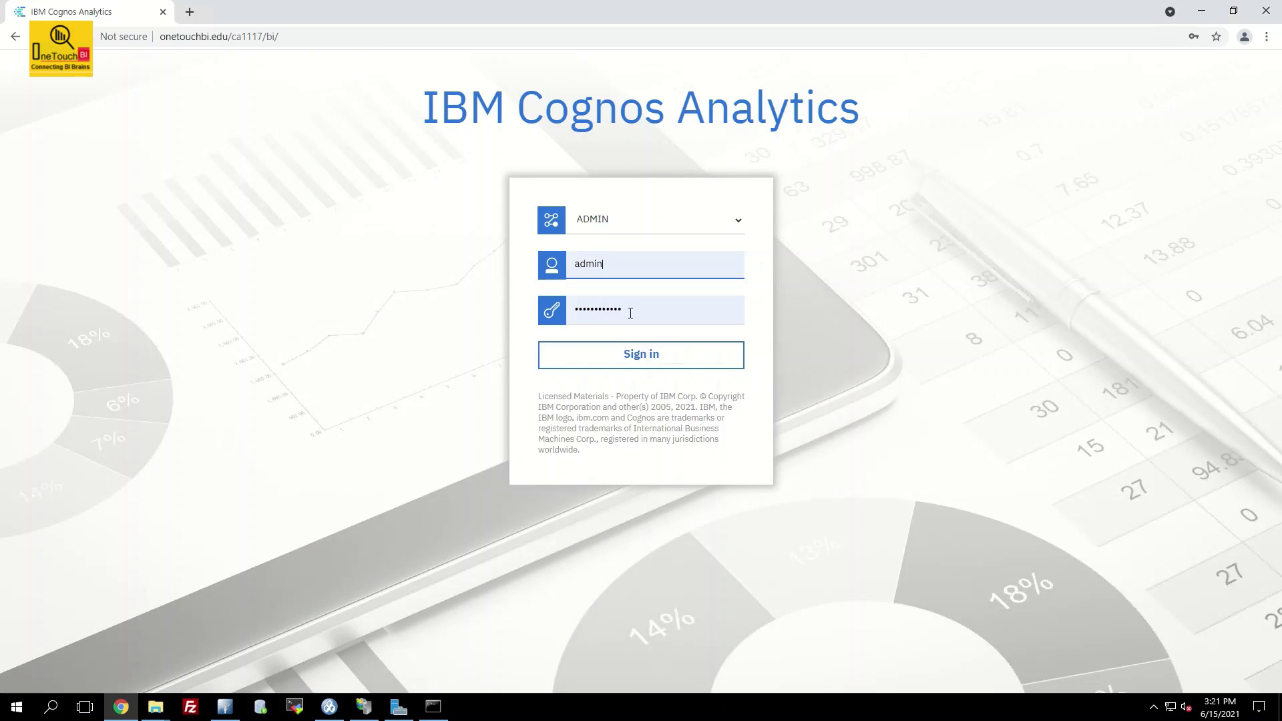
Step: Sign back in to see the Sample Outdoors Company welcome page as home
left_click(658, 361)
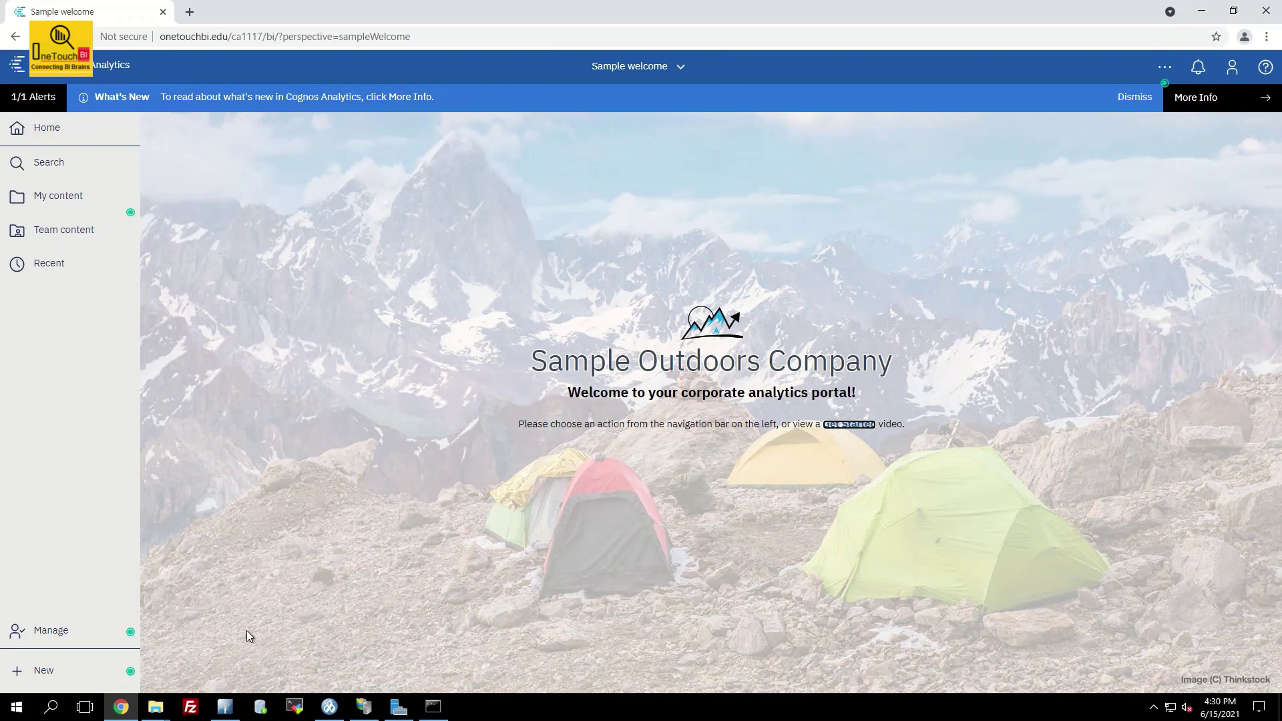
mouse_move(155, 707)
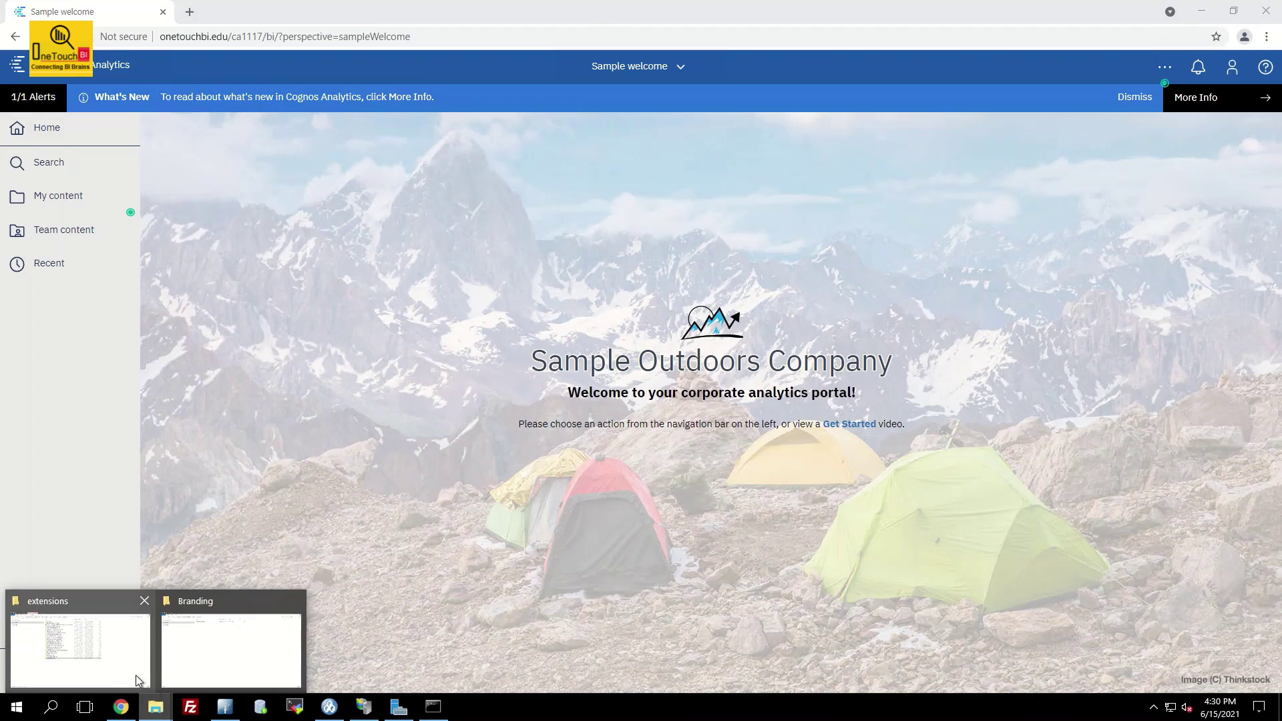
Step: Copy SampleWelcome.zip from samples\extensions into the Branding folder
left_click(115, 662)
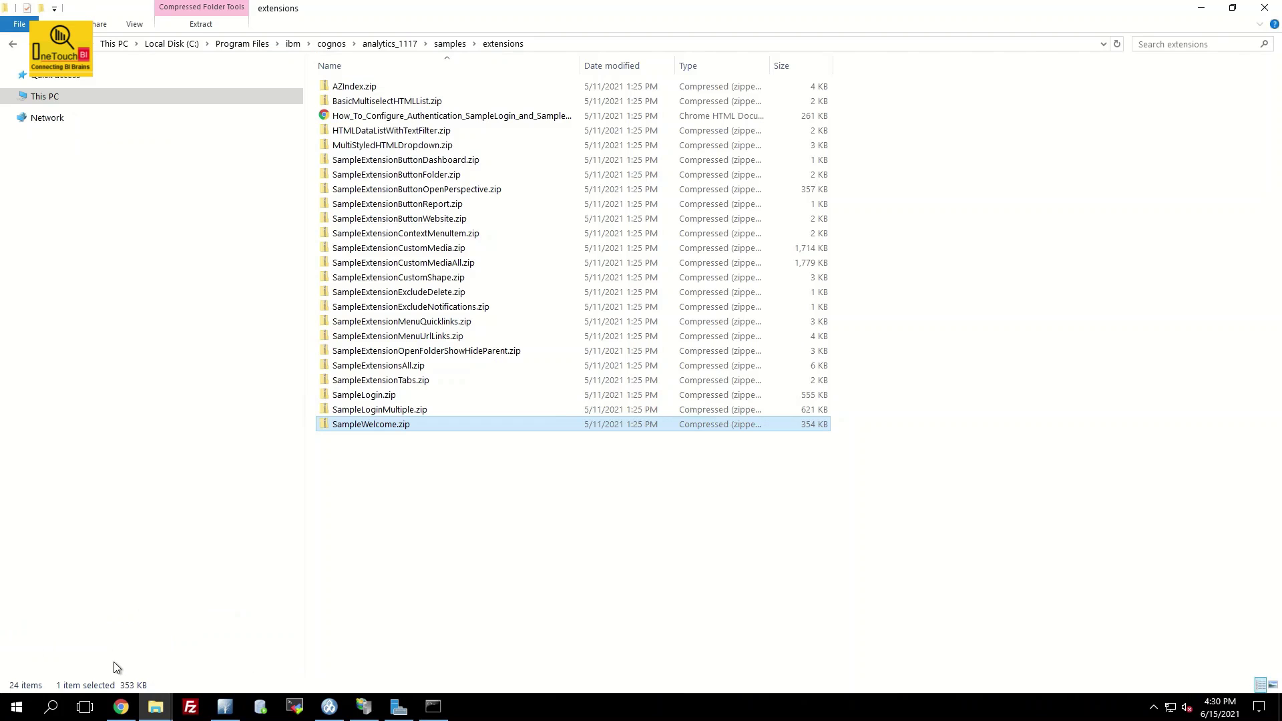
left_click(392, 44)
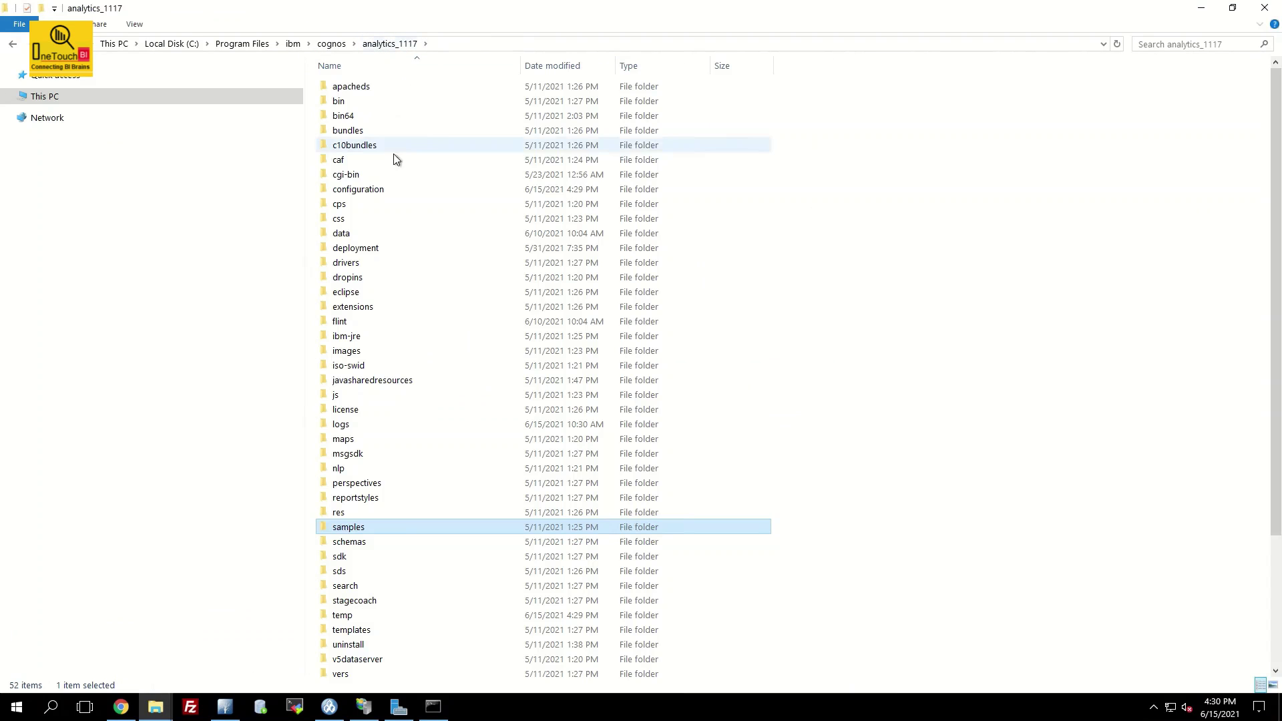
double_click(362, 526)
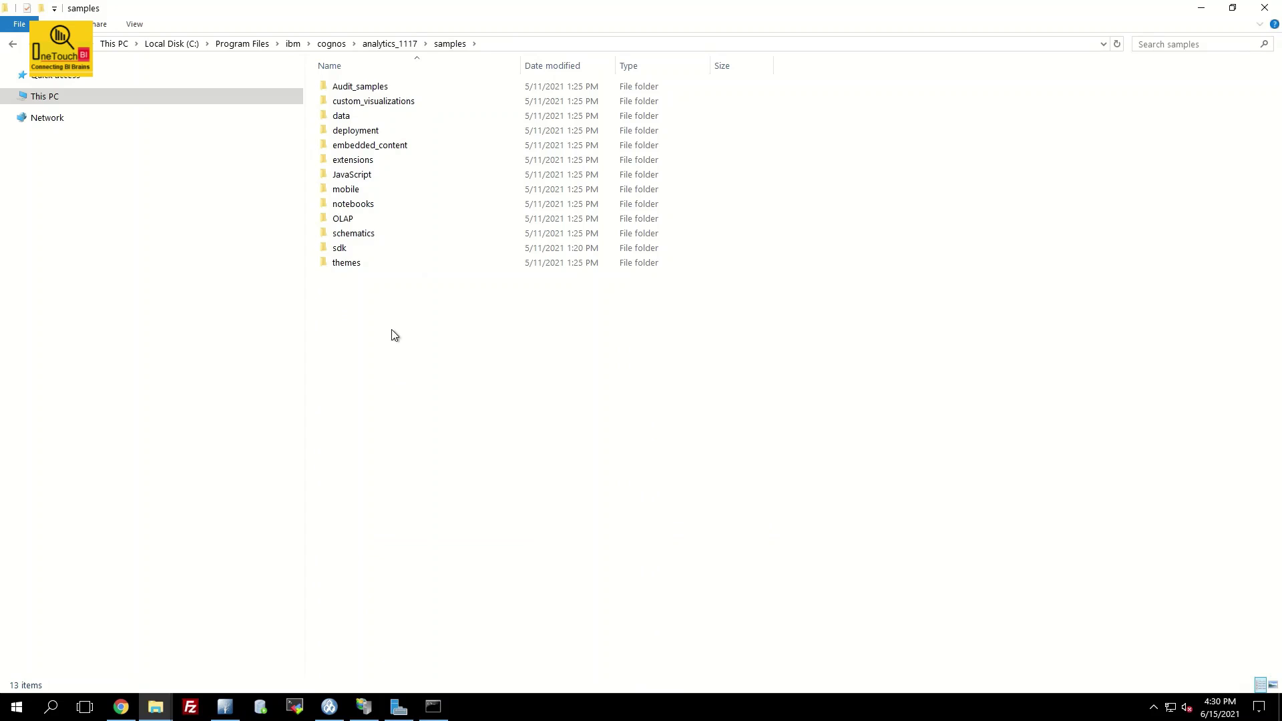
double_click(359, 162)
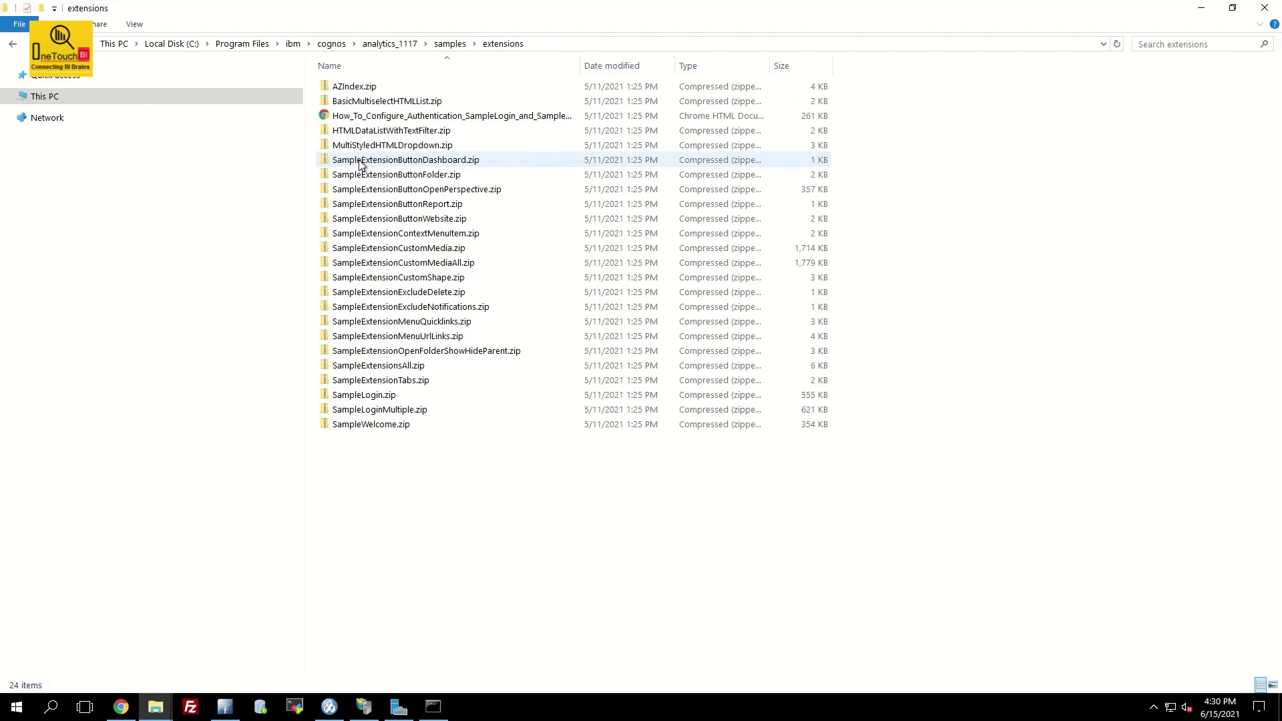
left_click(373, 428)
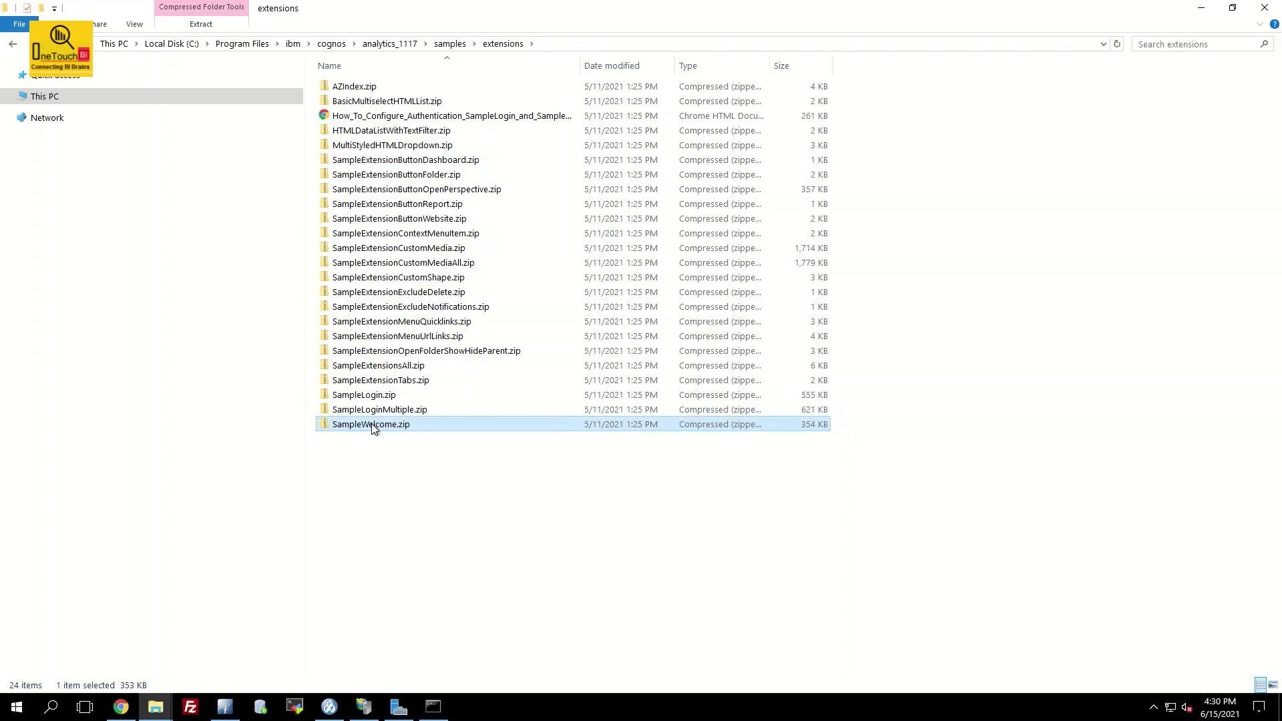
left_click(154, 710)
left_click(231, 647)
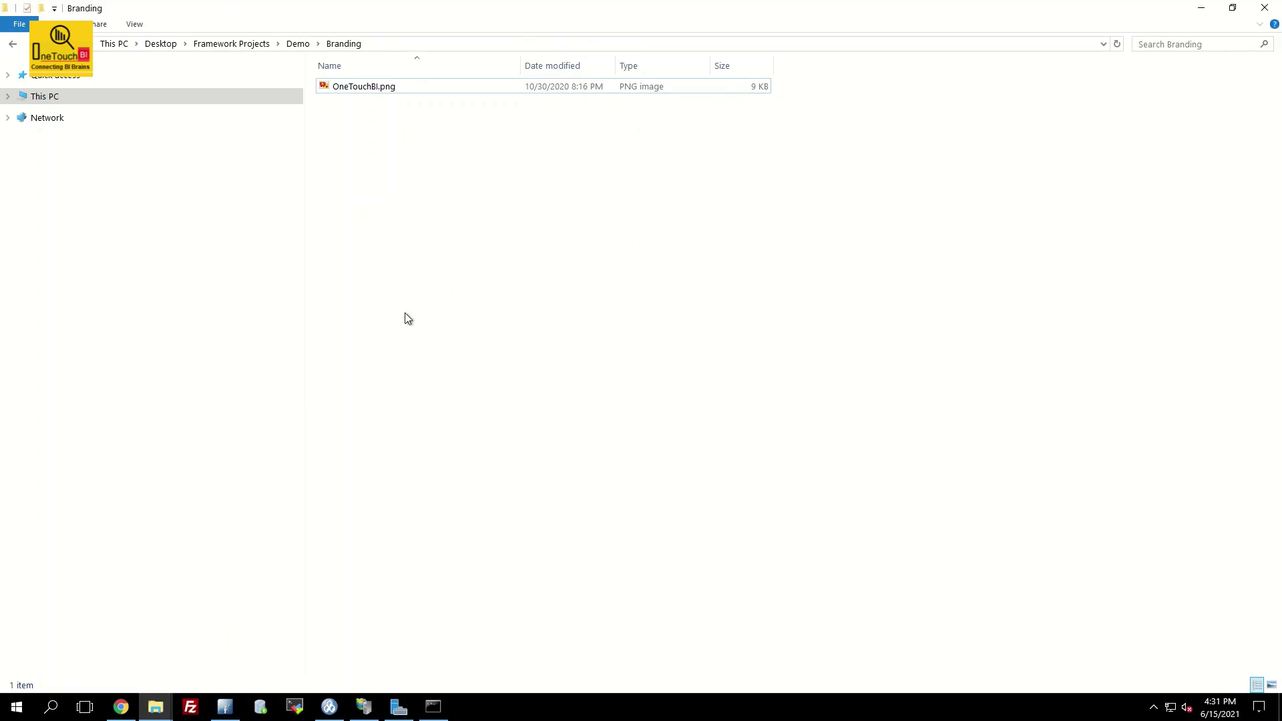
key("ctrl+v")
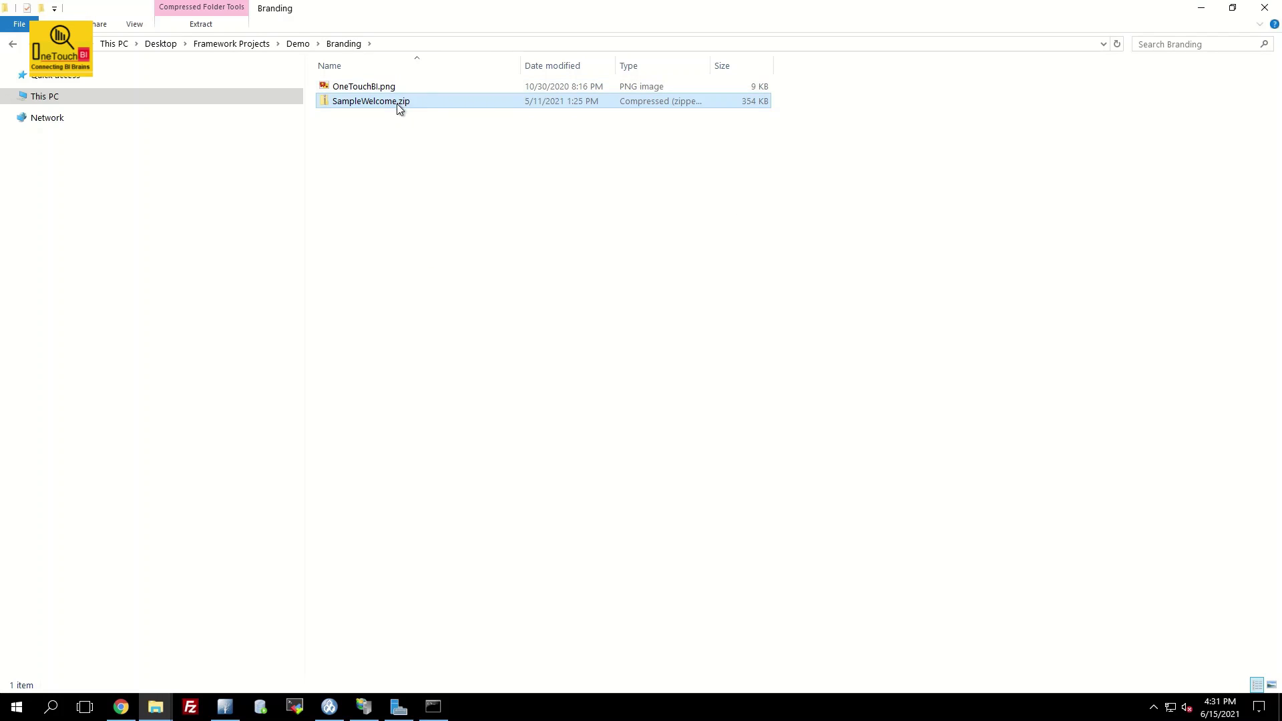
Step: Extract SampleWelcome.zip into a new SampleWelcome folder in Branding
left_click(399, 105)
right_click(396, 103)
key("Escape")
left_click(359, 120)
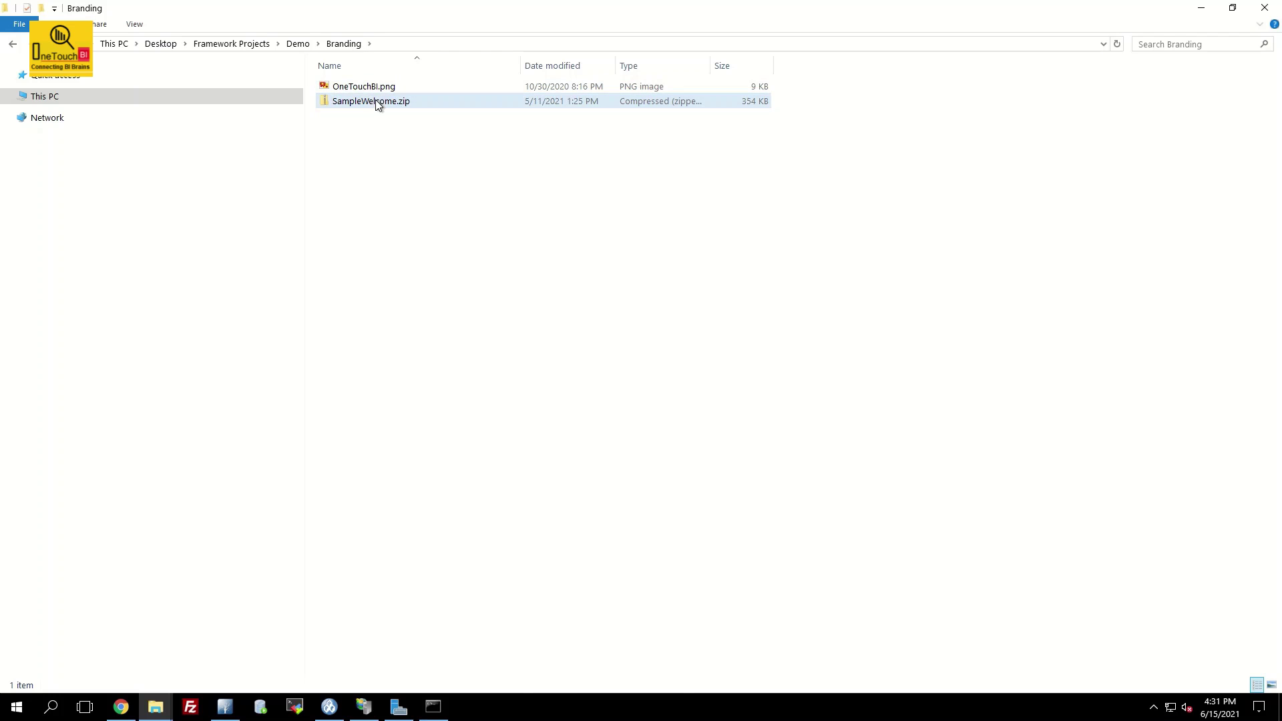
right_click(376, 104)
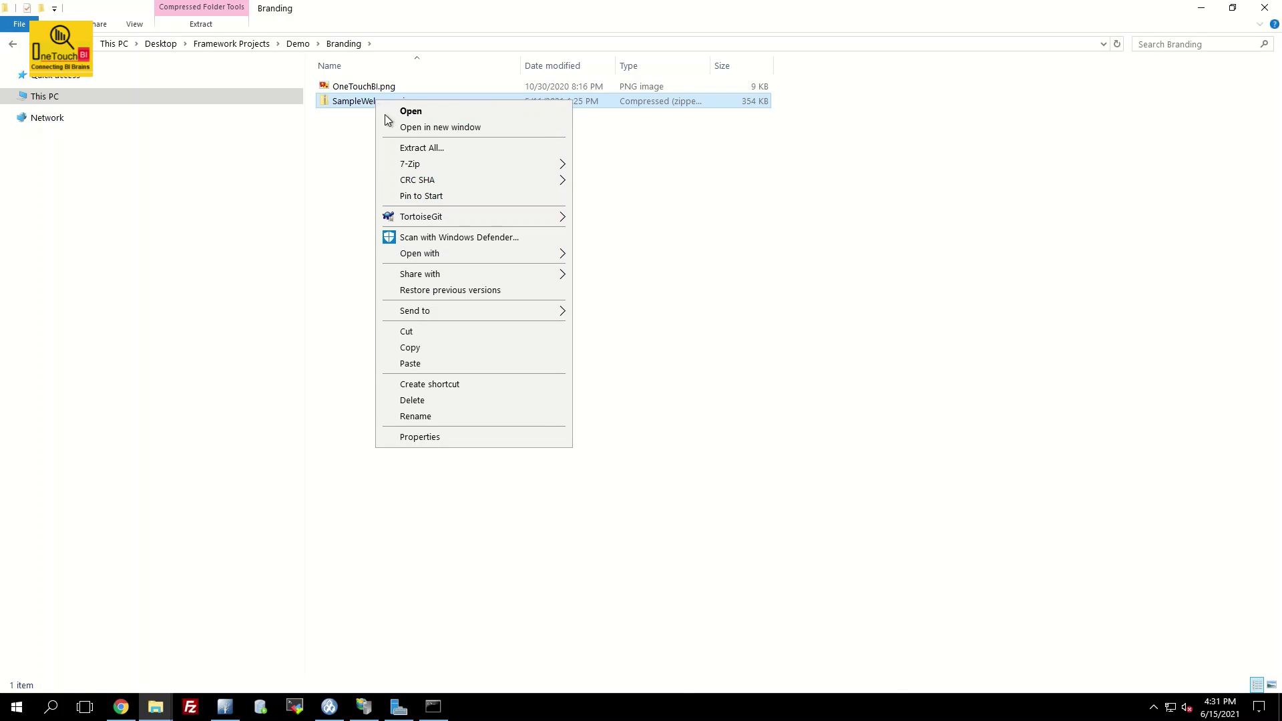
left_click(422, 148)
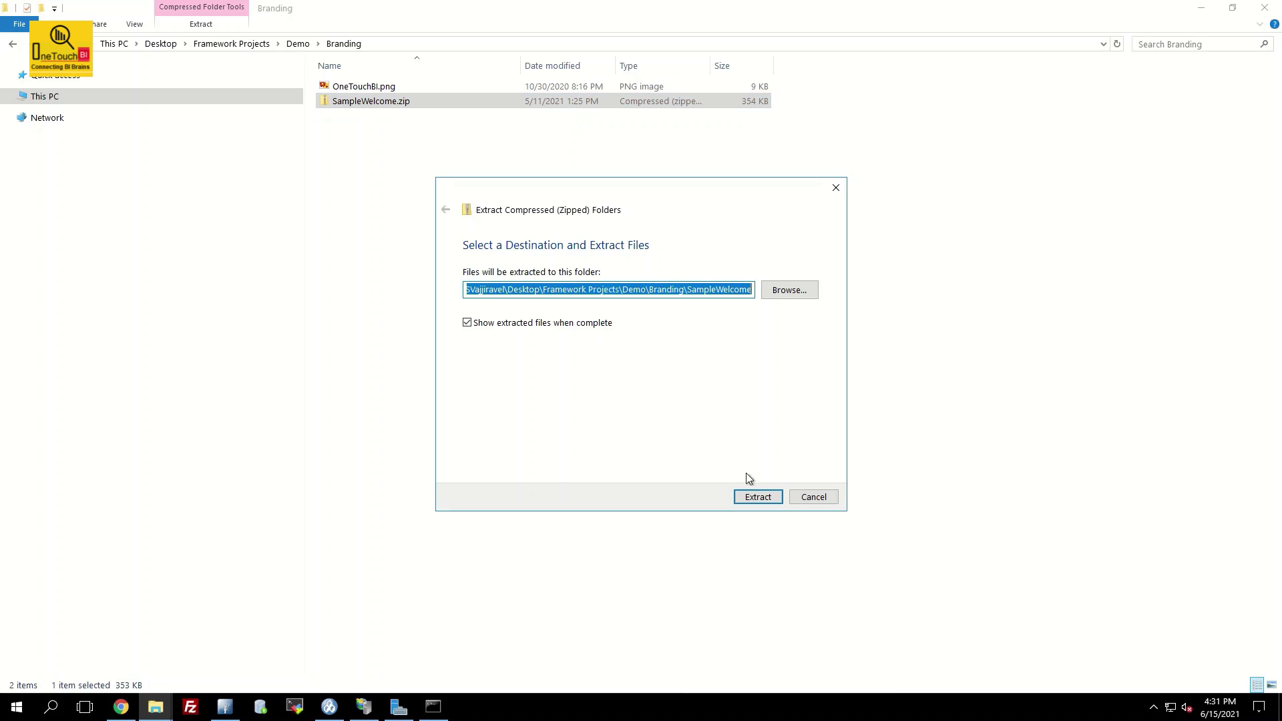
left_click(754, 498)
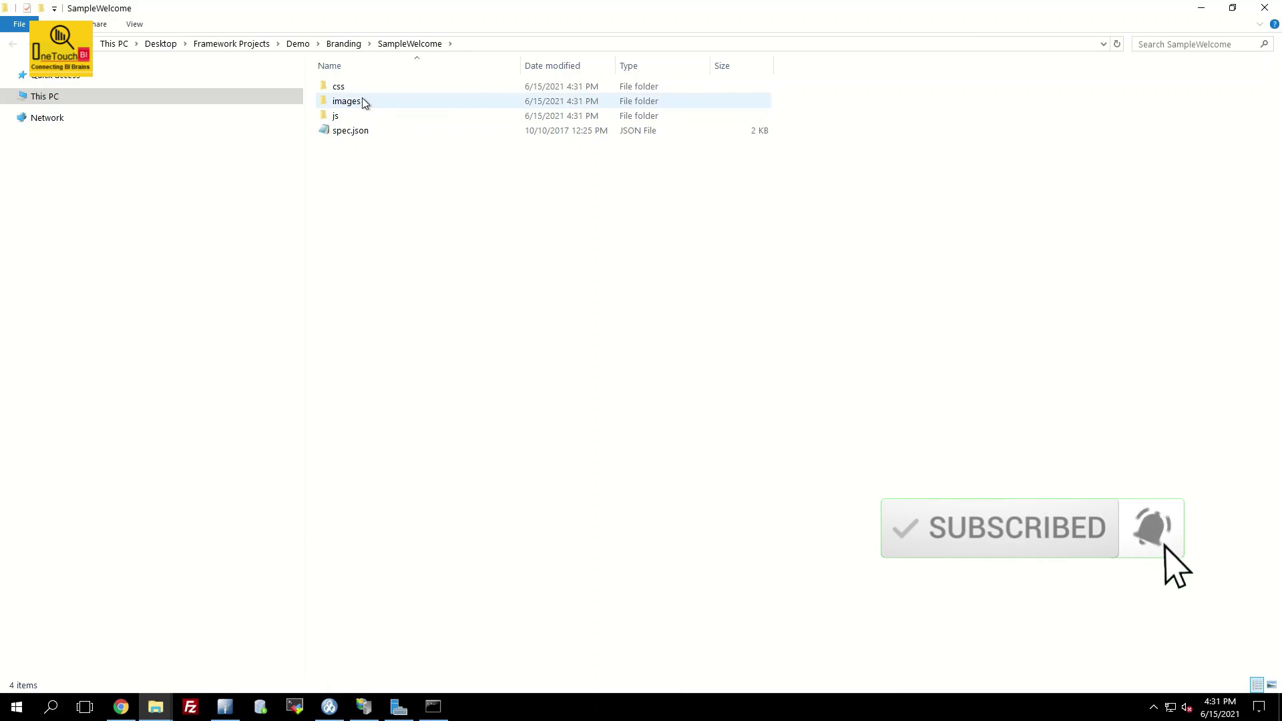
Step: Copy the OneTouchBI.png logo into the SampleWelcome\images folder
left_click(344, 44)
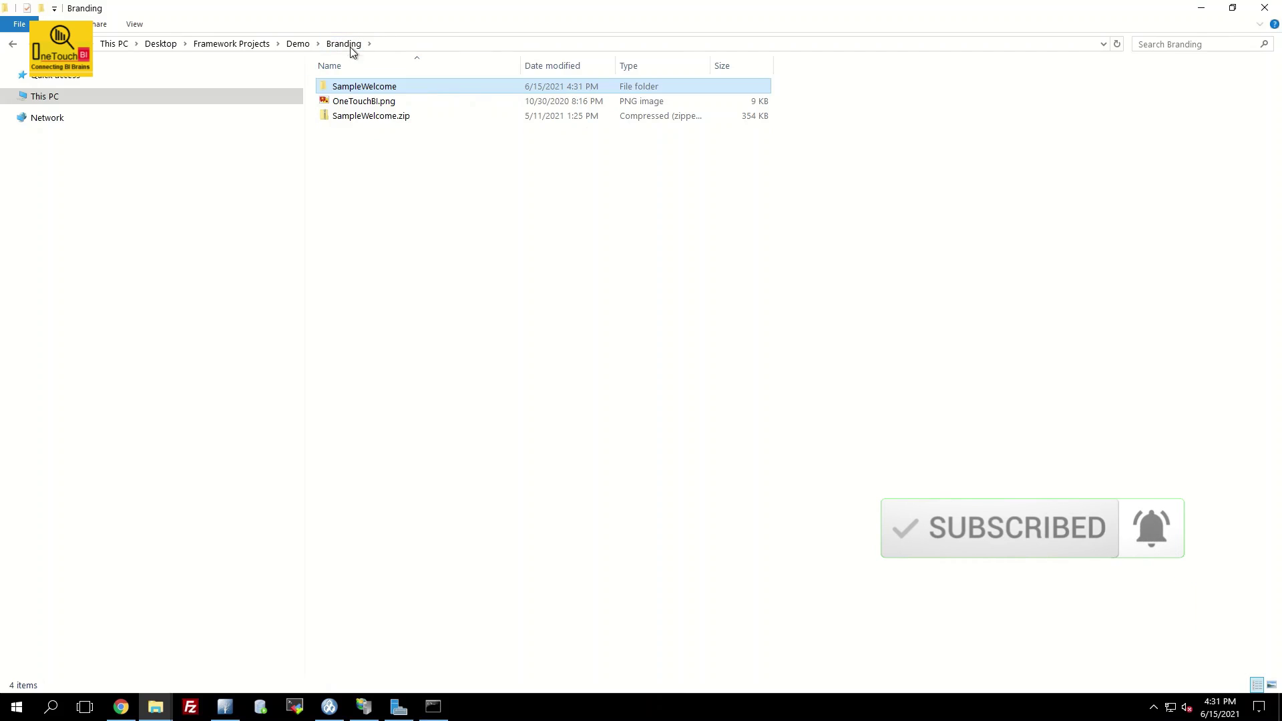
left_click(382, 106)
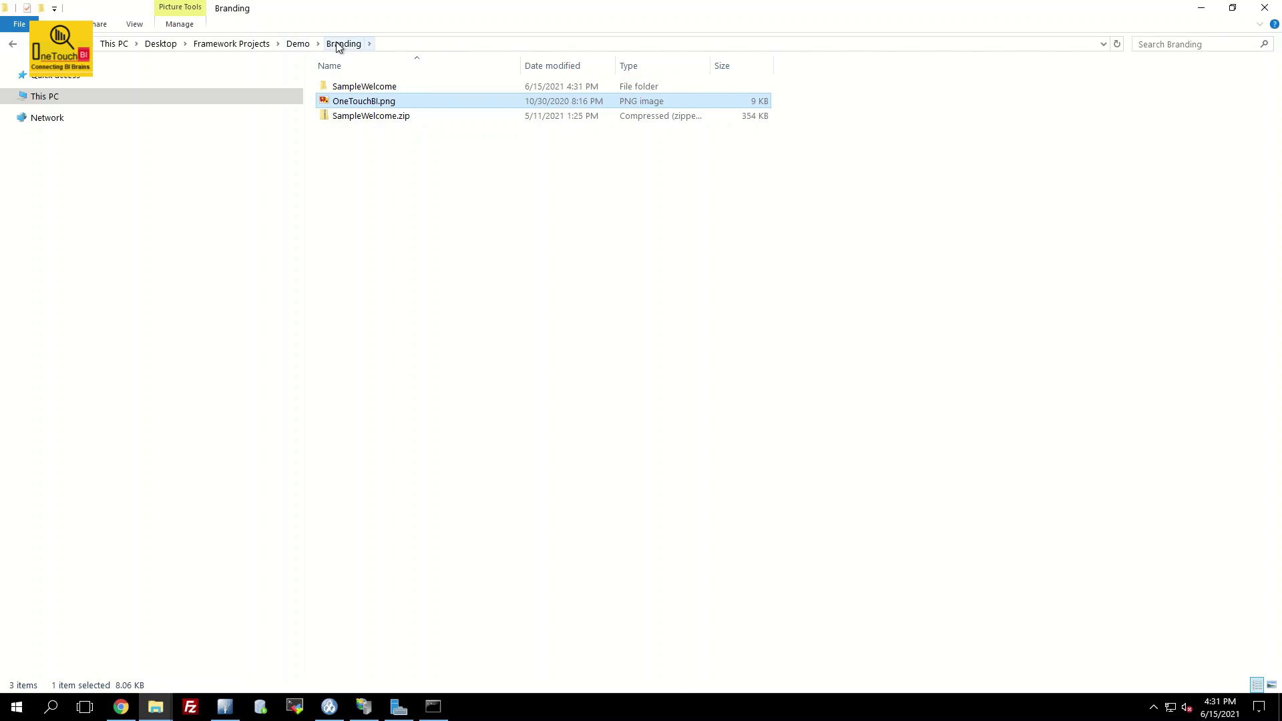
double_click(369, 90)
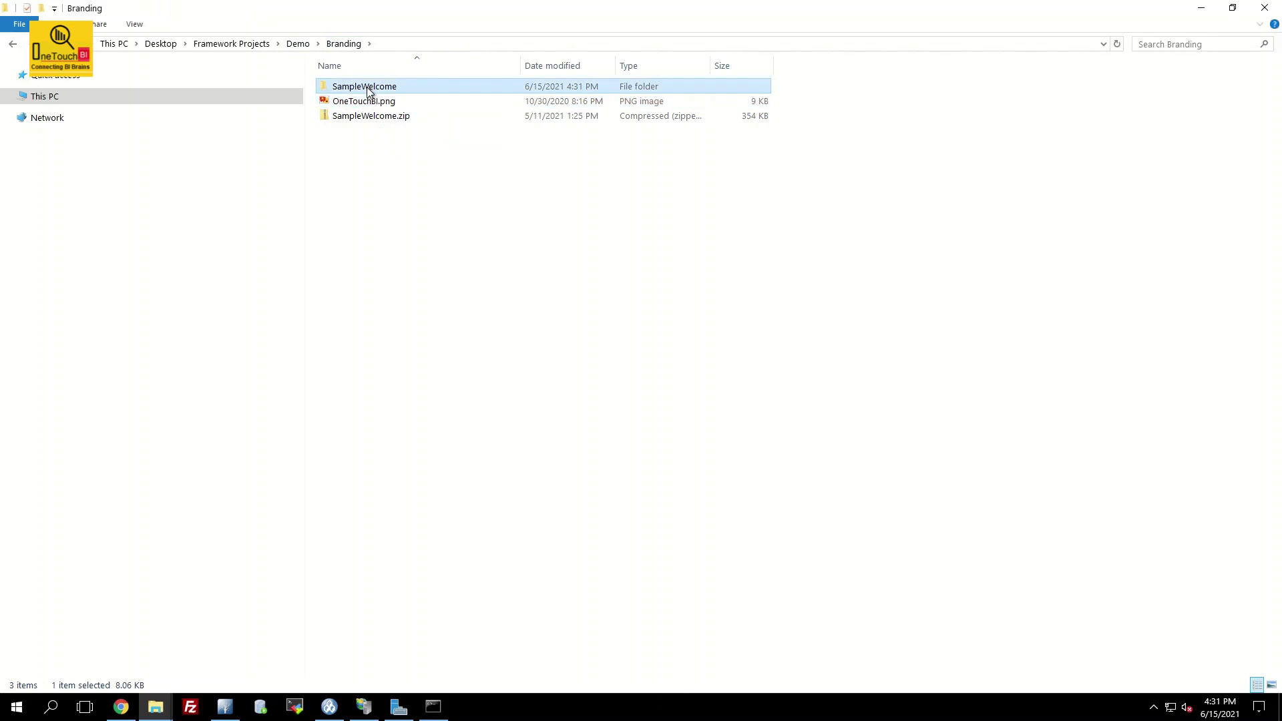
double_click(359, 104)
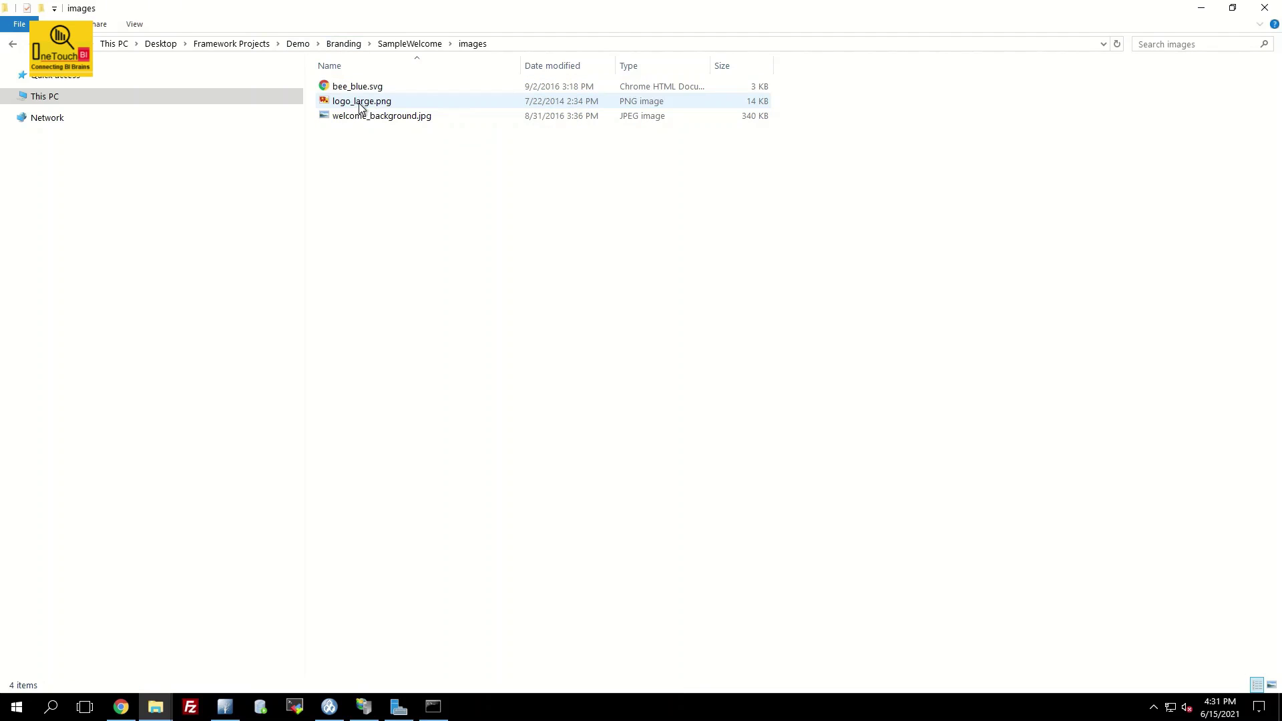
key("ctrl+v")
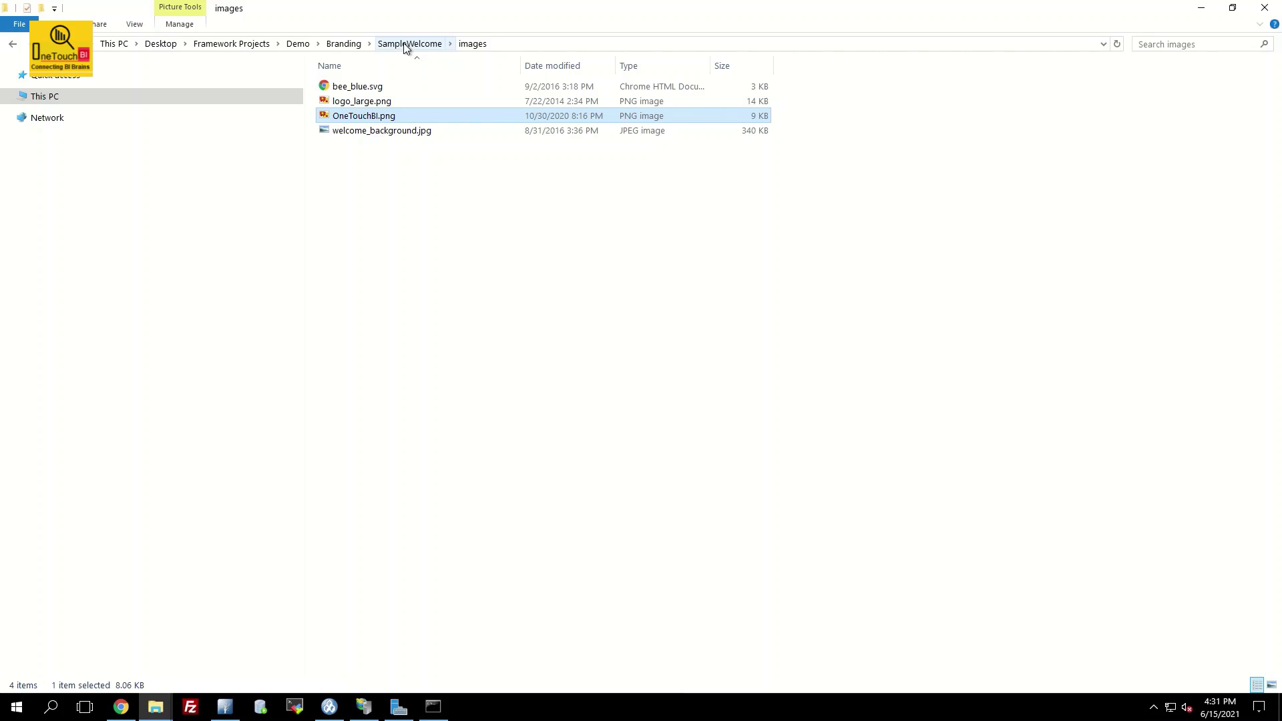
Step: Open js\views\SampleWelcomeView.html in a maximized Notepad window
left_click(405, 44)
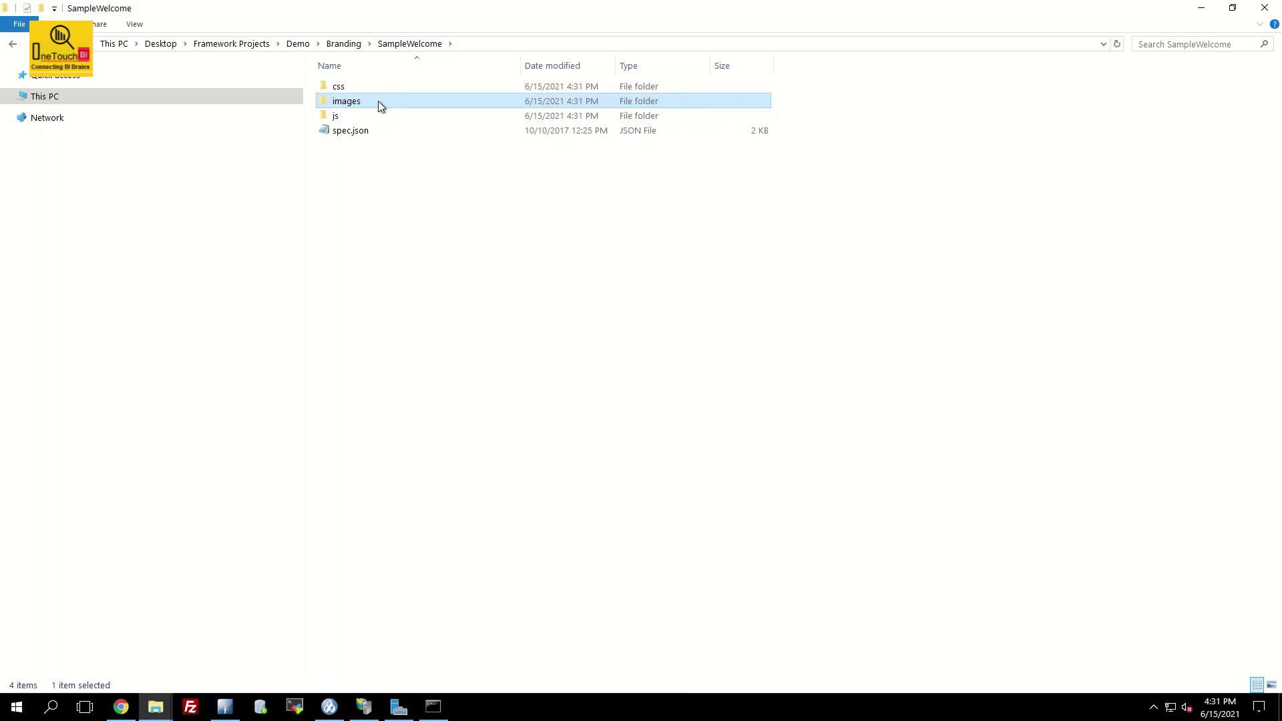
left_click(351, 119)
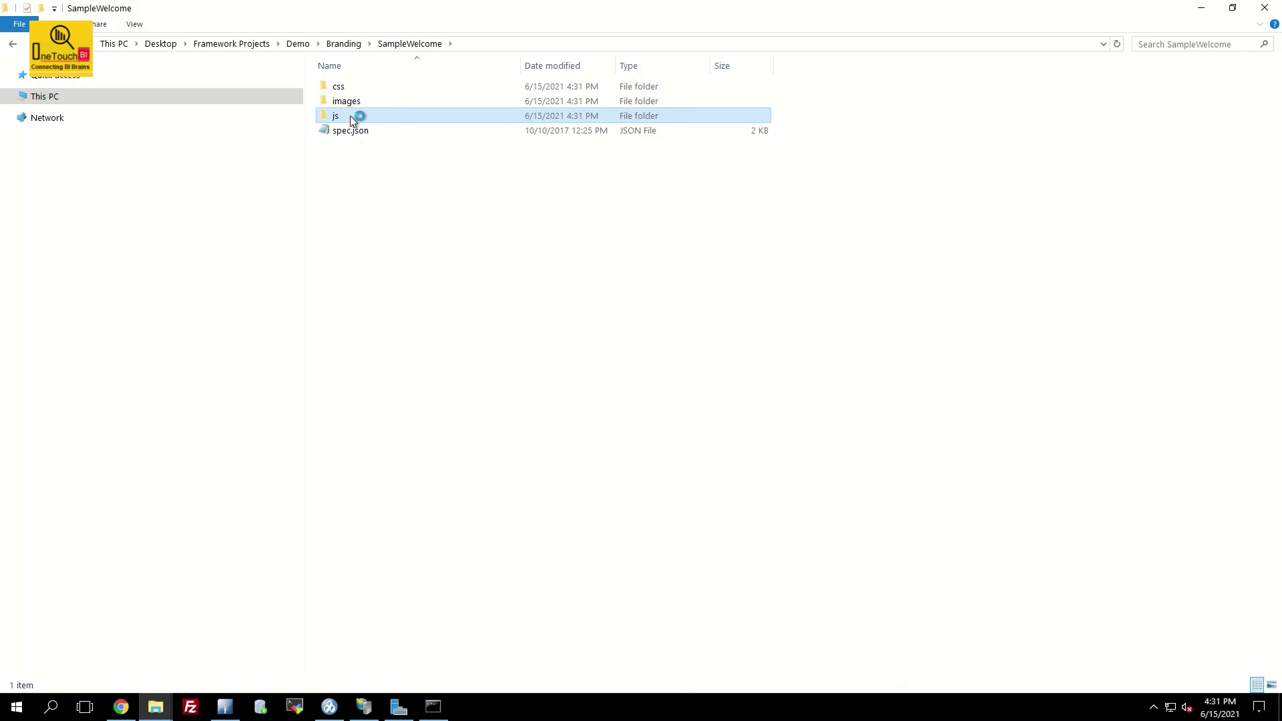
double_click(350, 116)
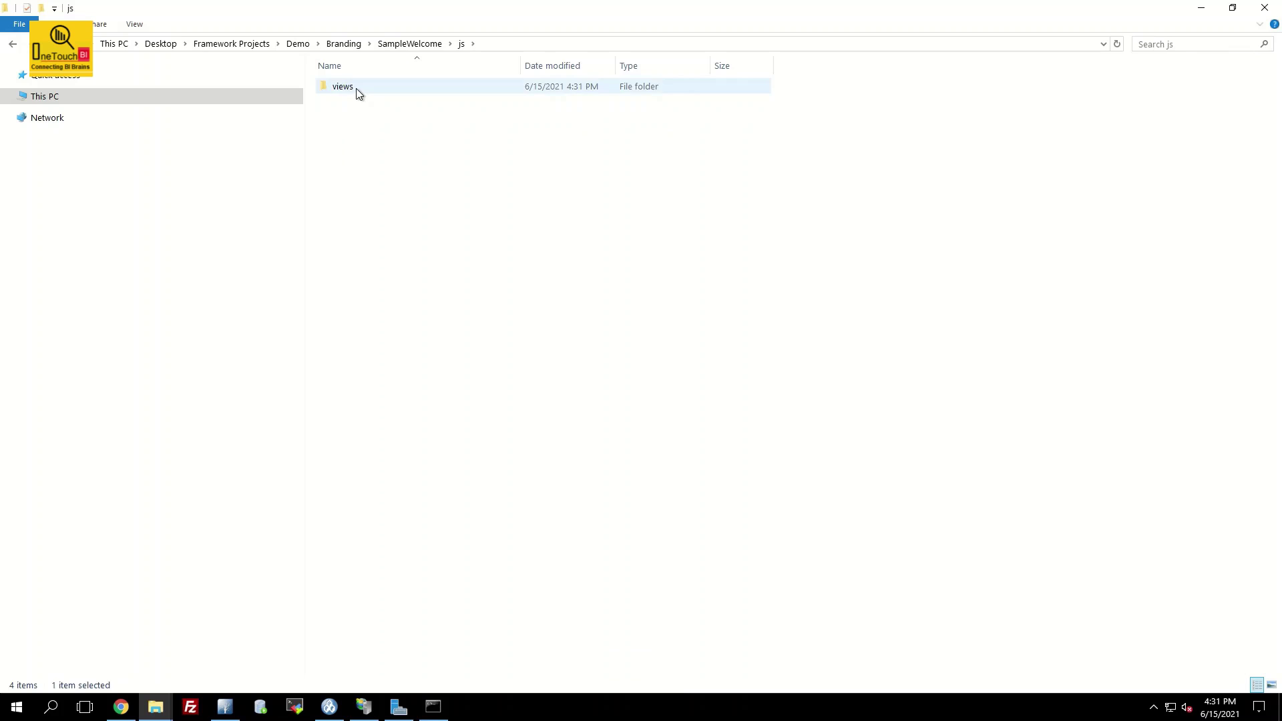
double_click(356, 90)
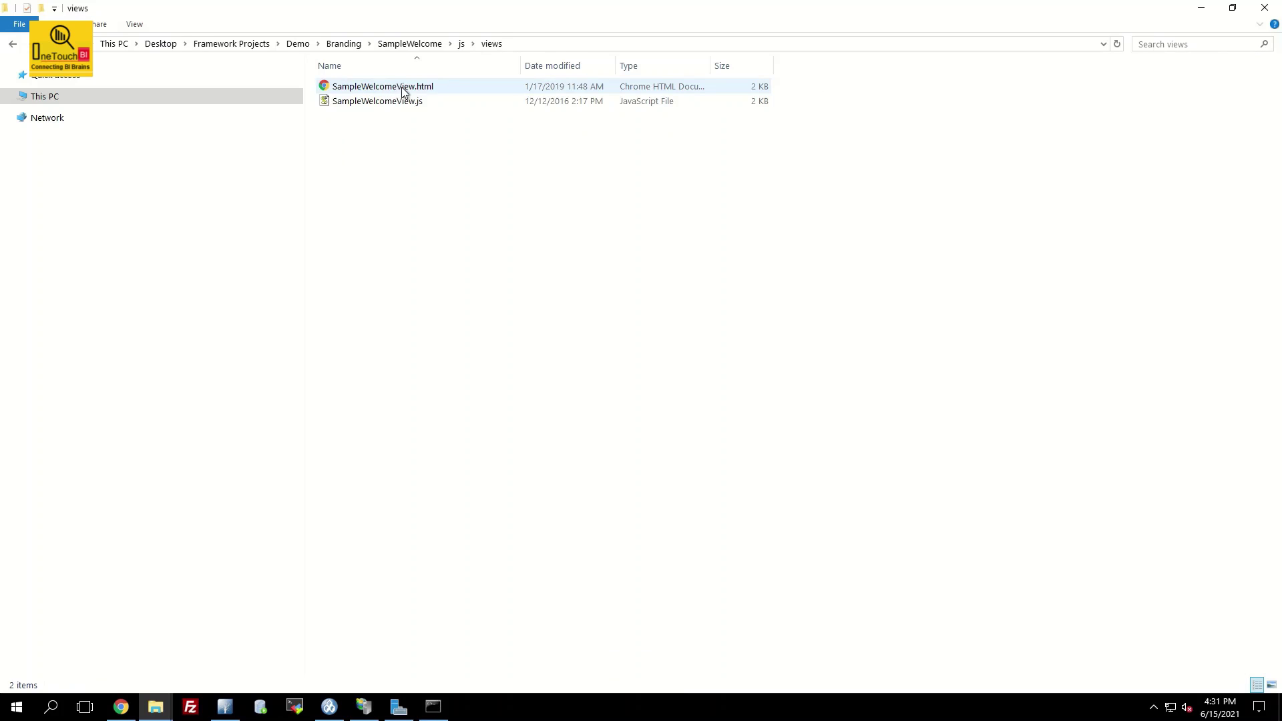
left_click(406, 92)
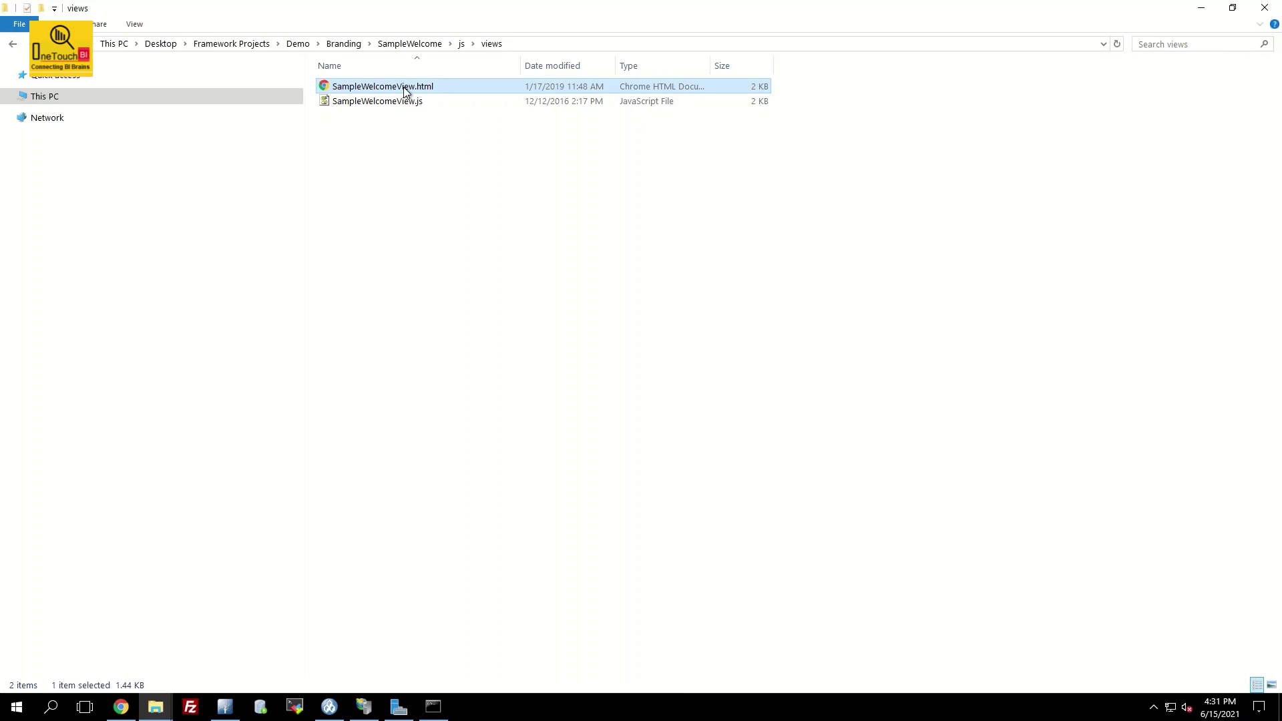
right_click(404, 91)
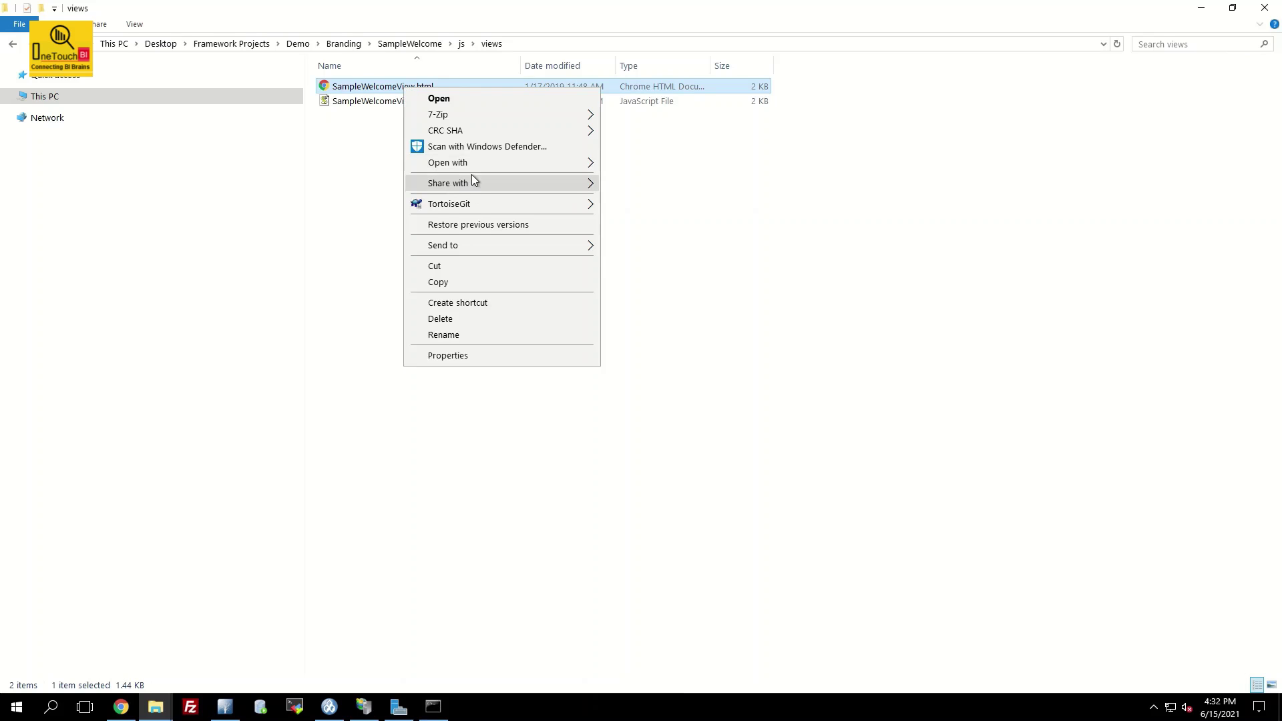
mouse_move(447, 162)
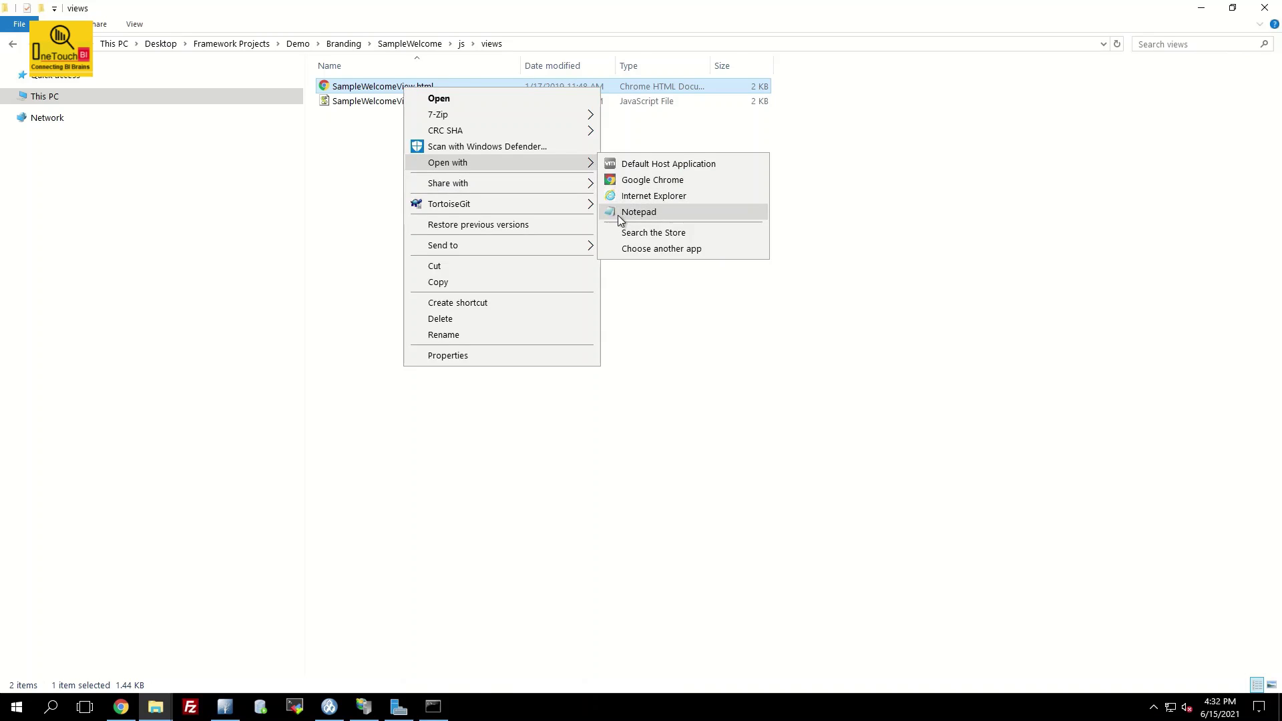
left_click(621, 214)
double_click(642, 165)
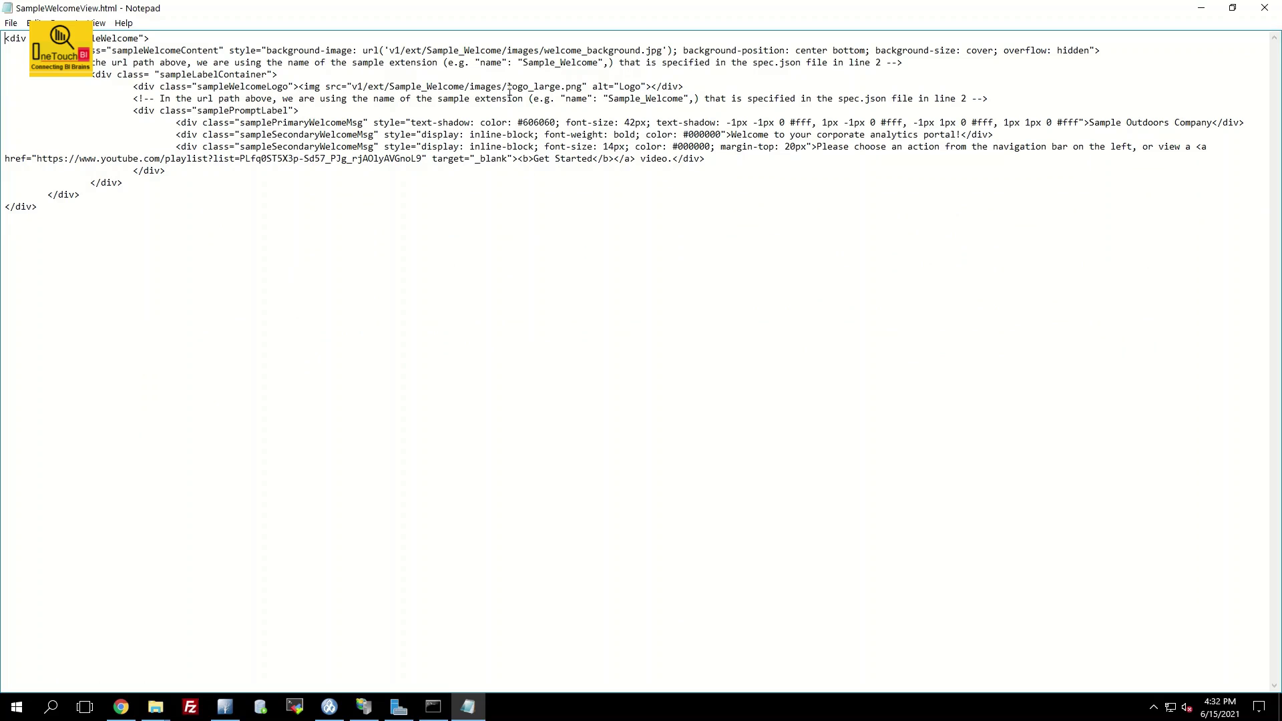
Step: Replace logo_large with OneTouchBI in the img src path
left_click_drag(509, 86, 562, 85)
type("OneTou")
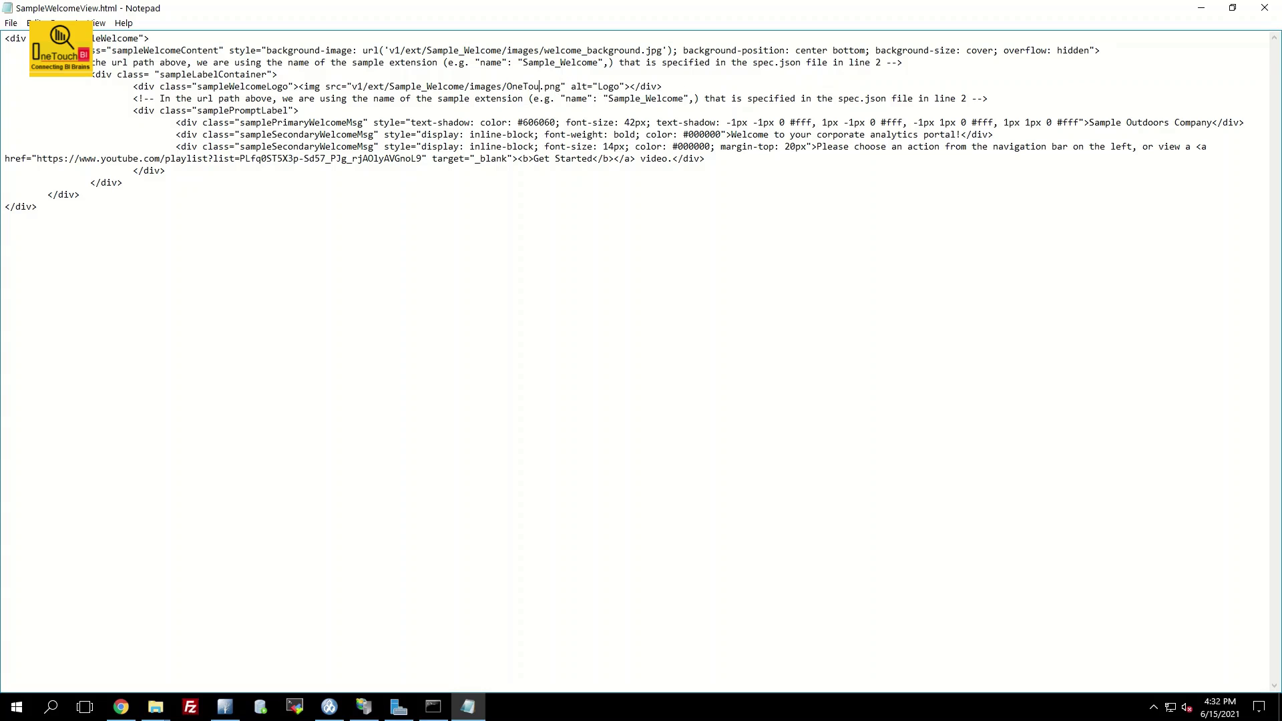
type("chBI")
Step: Change the 'Sample Outdoors Company' heading to 'OneTouchBI - Connecting BI Brains'
left_click_drag(1088, 122, 1212, 124)
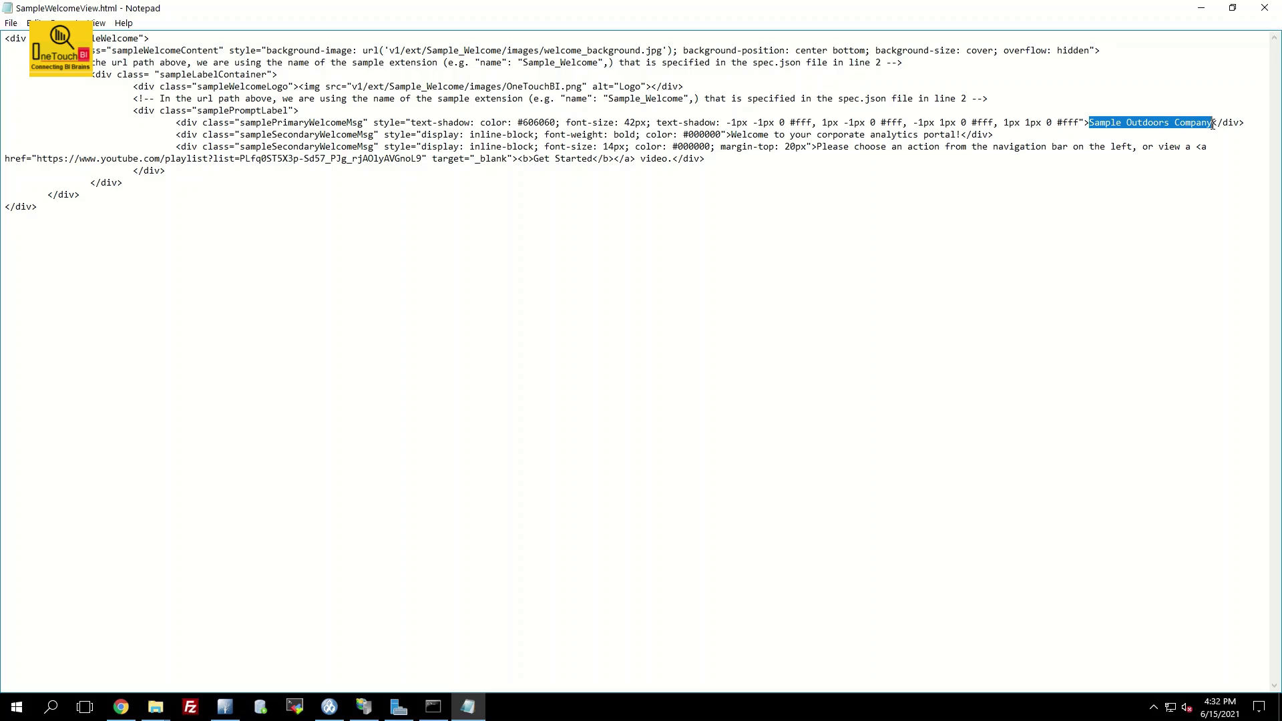
key("Return")
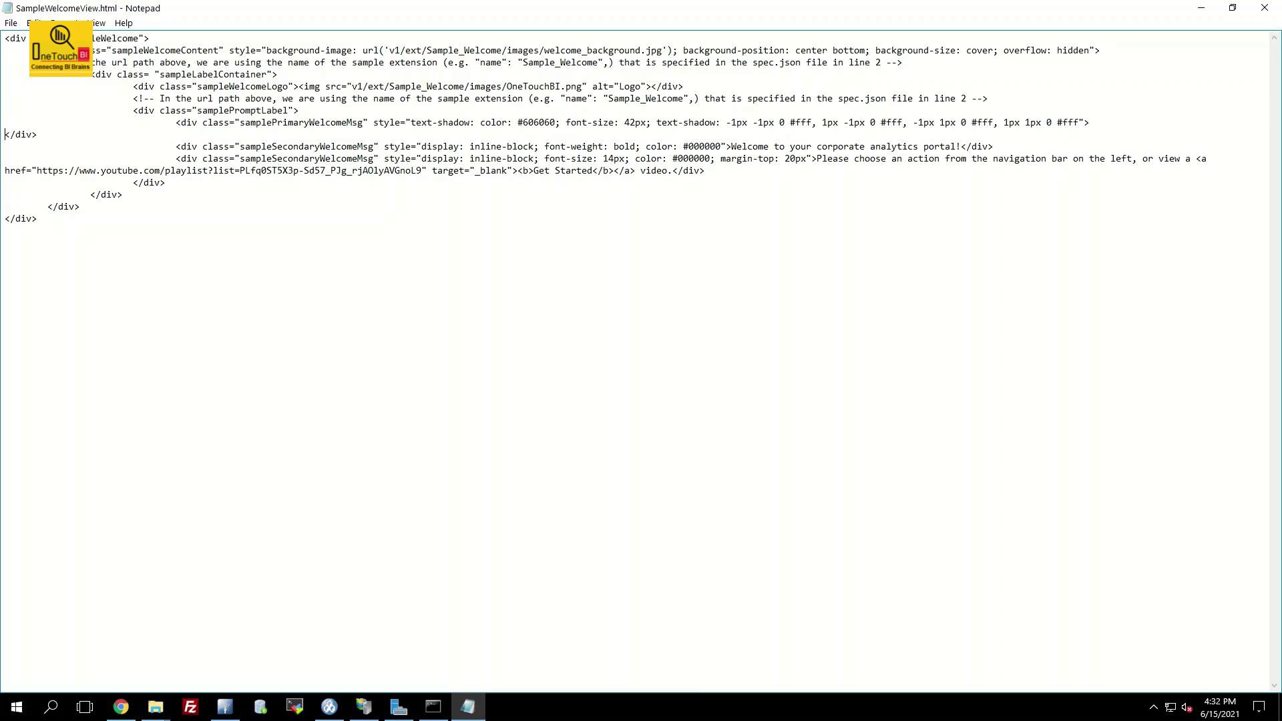
type("OneTouch")
type("BI")
type(" - Connecting BI Bran")
key("BackSpace")
type("ins")
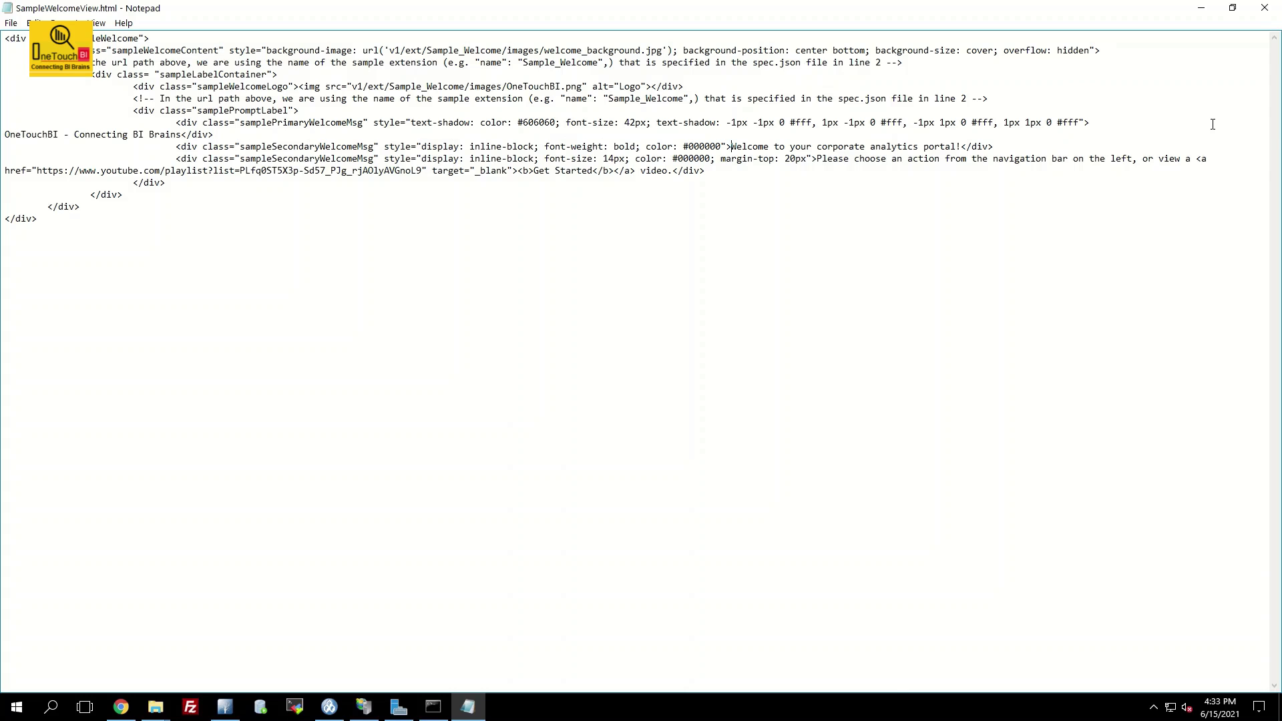
Step: Replace the welcome sentence with the pasted One Stop Solutions slogan
key("shift+End")
key("shift+Up")
key("shift+Down")
key("shift+Left")
key("shift+Left")
key("shift+Left")
key("shift+Left")
key("shift+Left")
key("shift+Left")
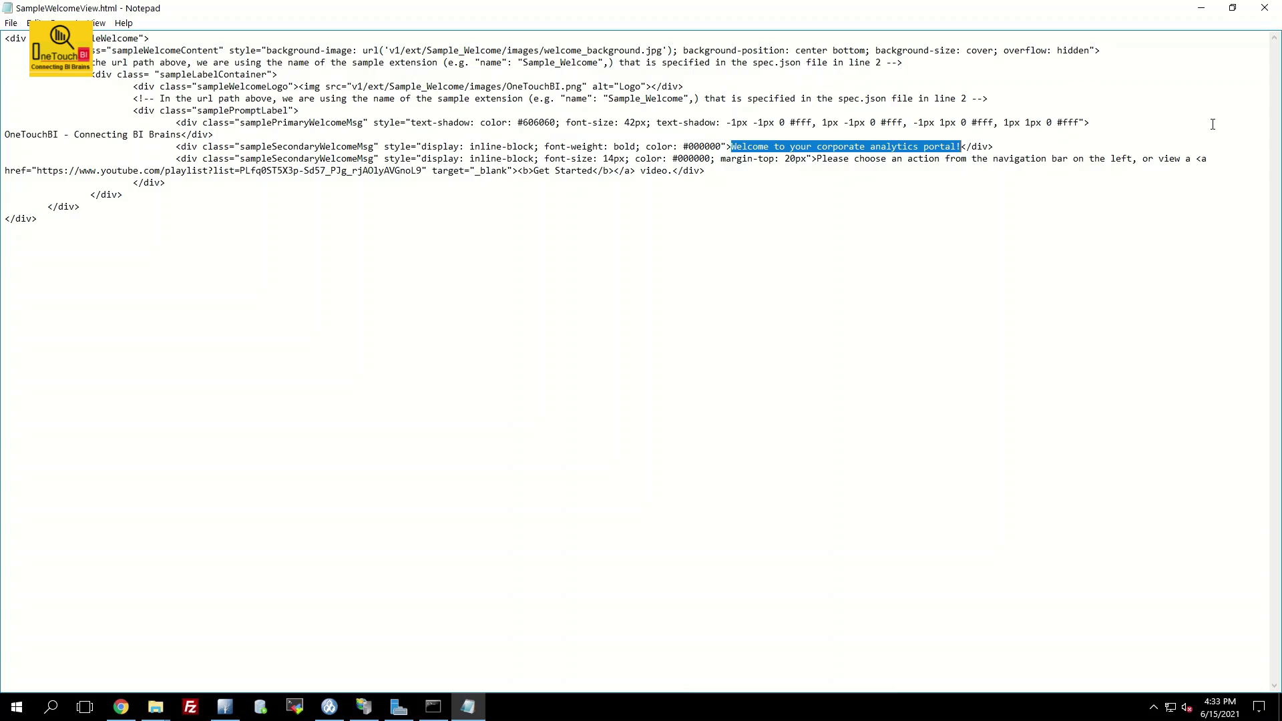
type("... One Stop Solutions for all BI Analytics and Python Data Science, ML ...")
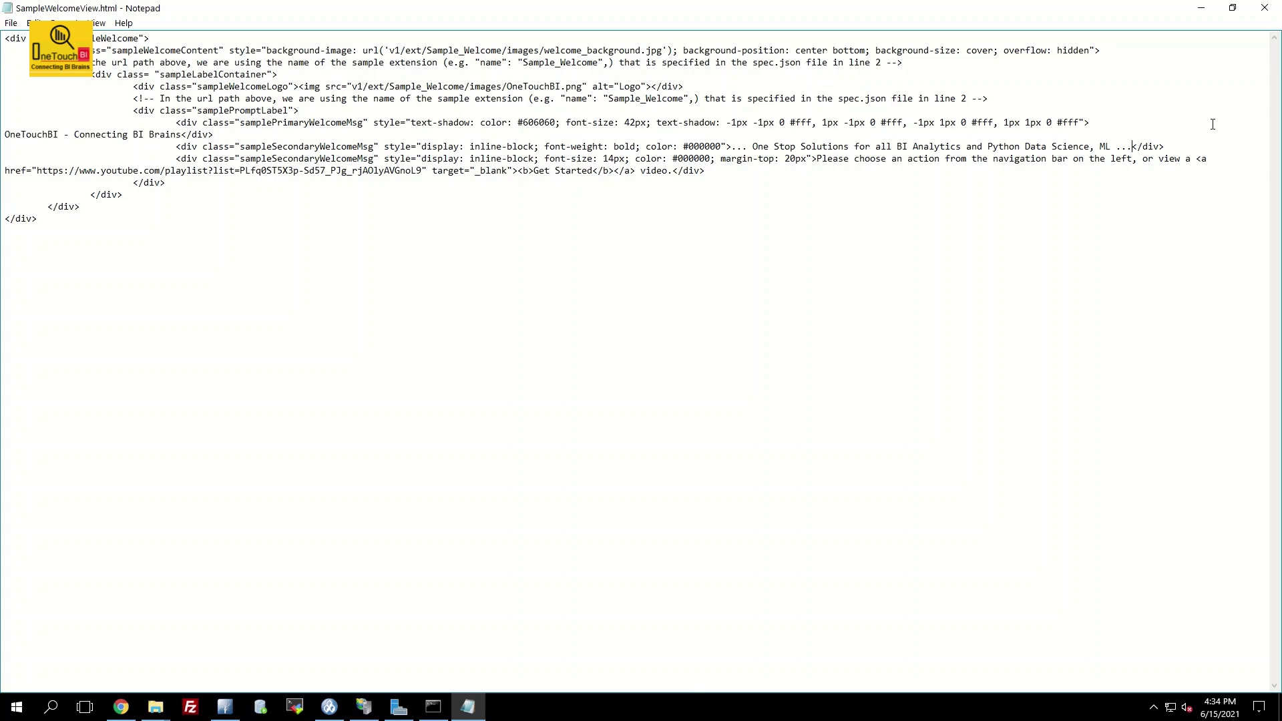
Step: Close Notepad and return to the Branding folder
left_click(10, 23)
left_click(37, 137)
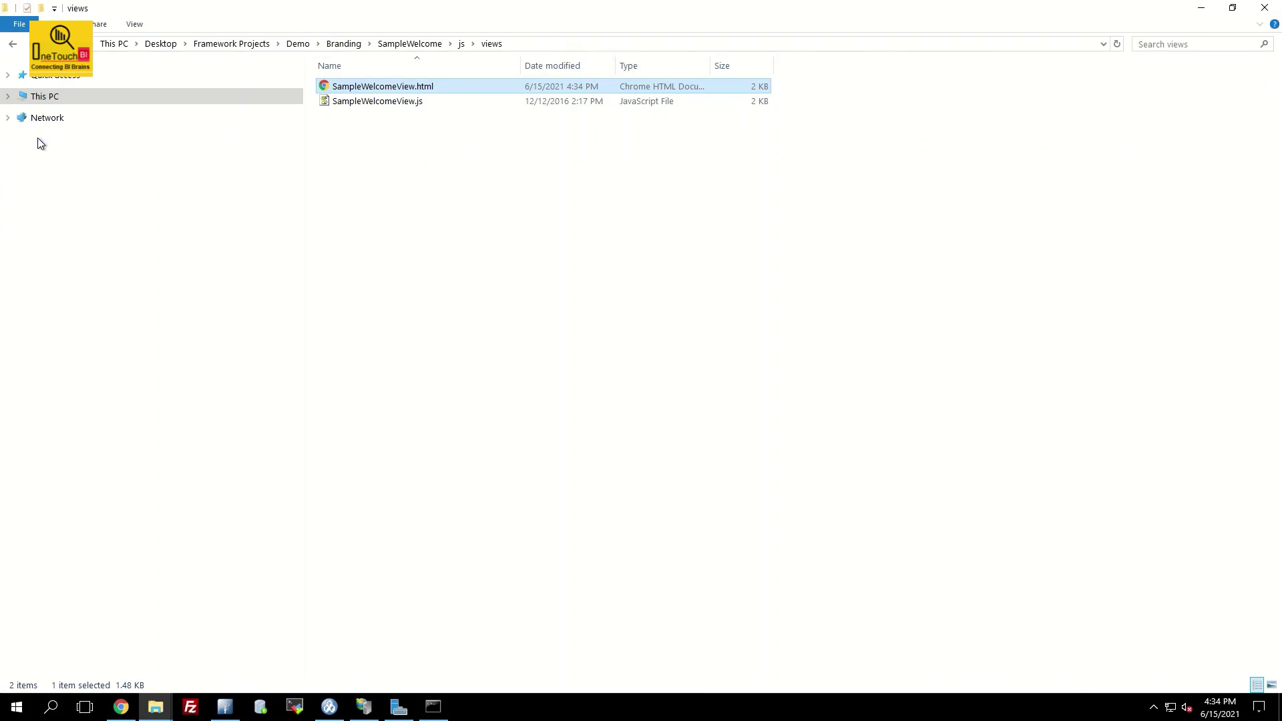
left_click(350, 45)
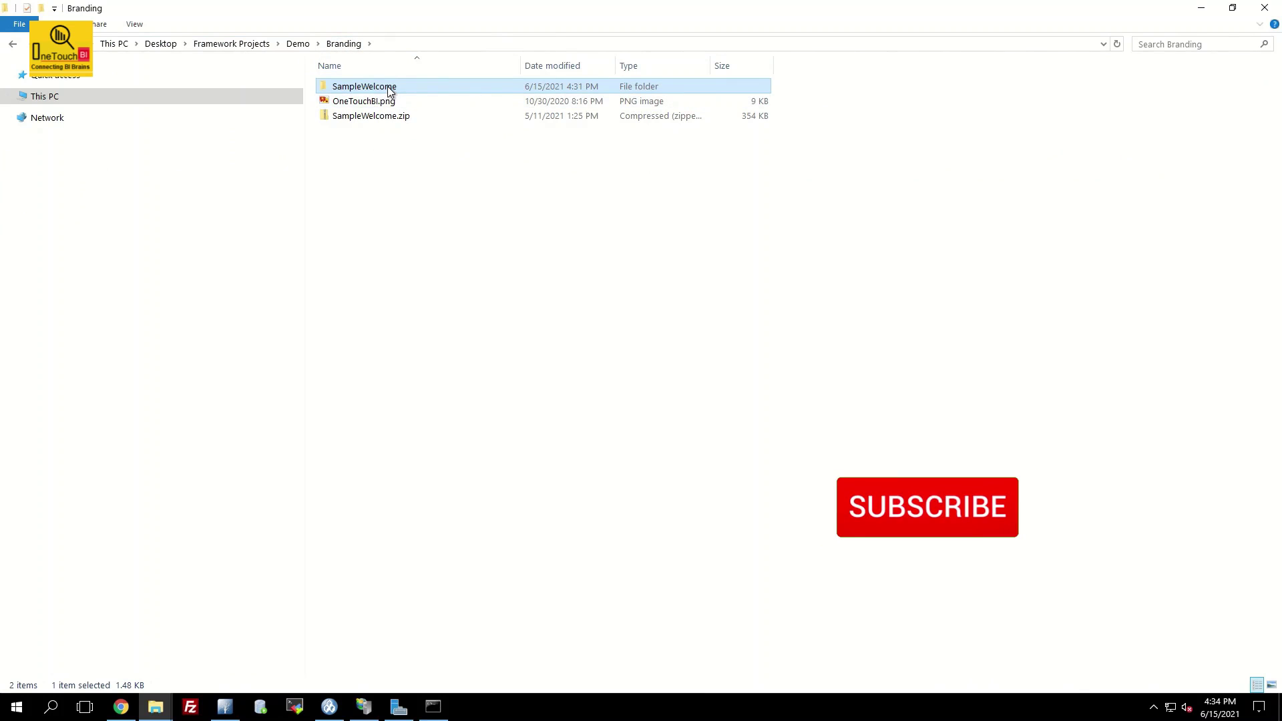
Step: Zip the SampleWelcome folder and name the archive SampleWelcome_OTBI.zip
right_click(390, 90)
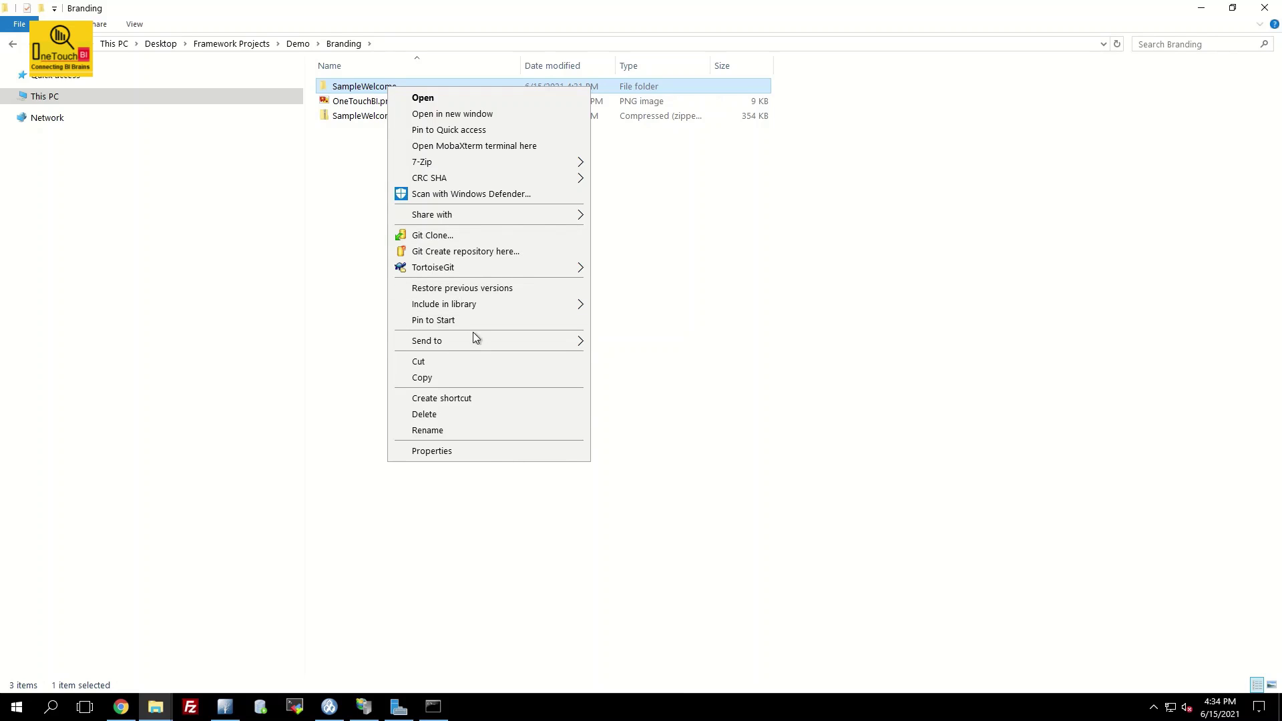
mouse_move(440, 340)
left_click(666, 358)
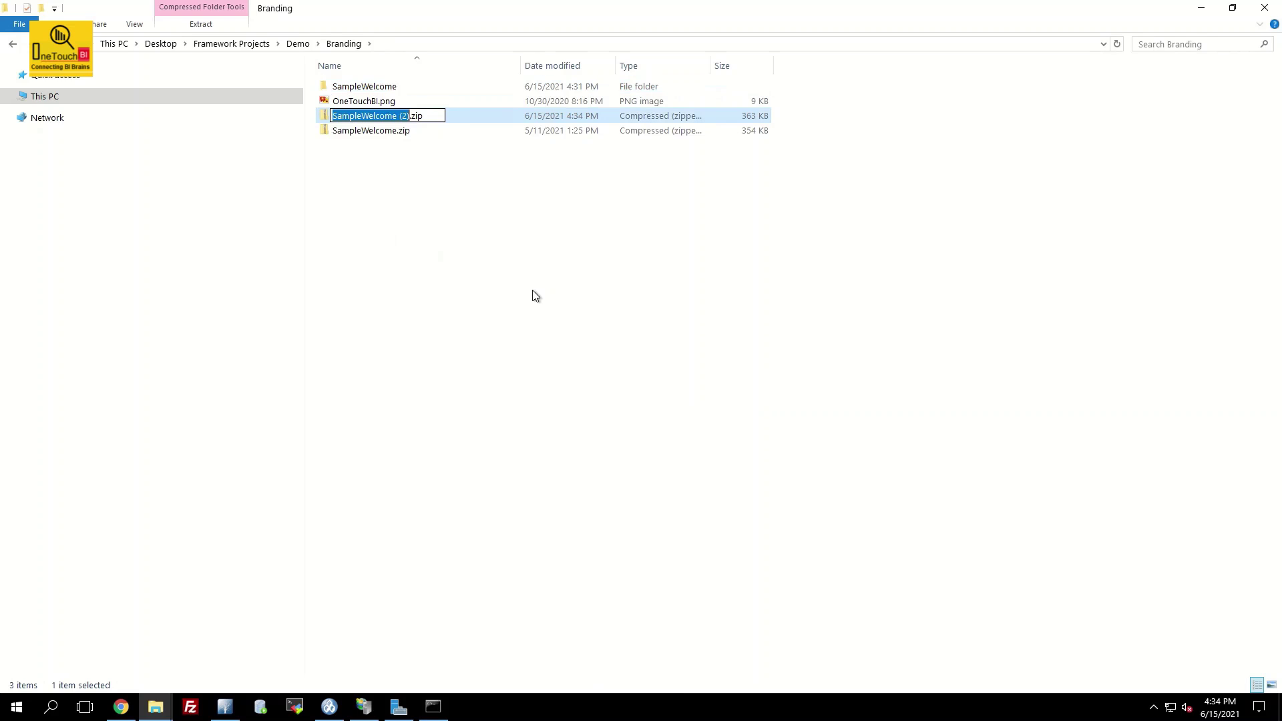
key("Right")
key("BackSpace")
key("BackSpace")
key("BackSpace")
type("_OT")
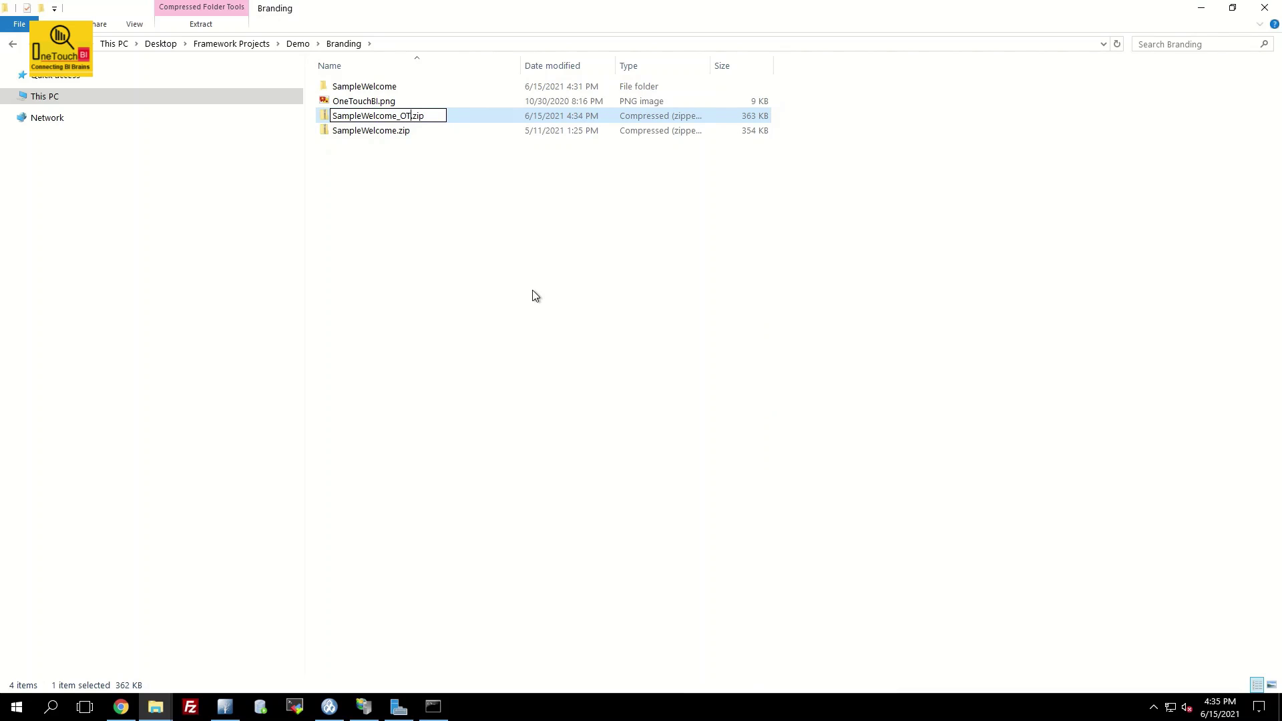
type("BI")
key("Return")
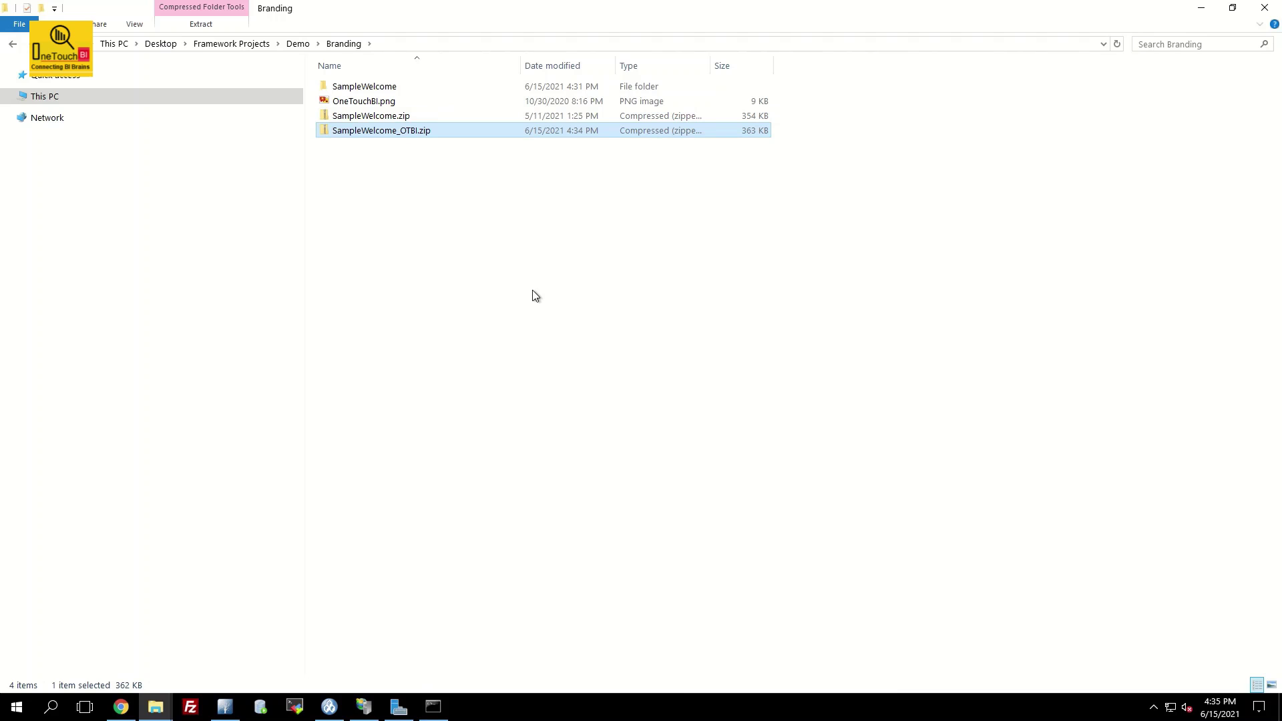
Step: Update the Sample_Welcome extension with SampleWelcome_OTBI.zip, then view the home page settings
left_click(122, 708)
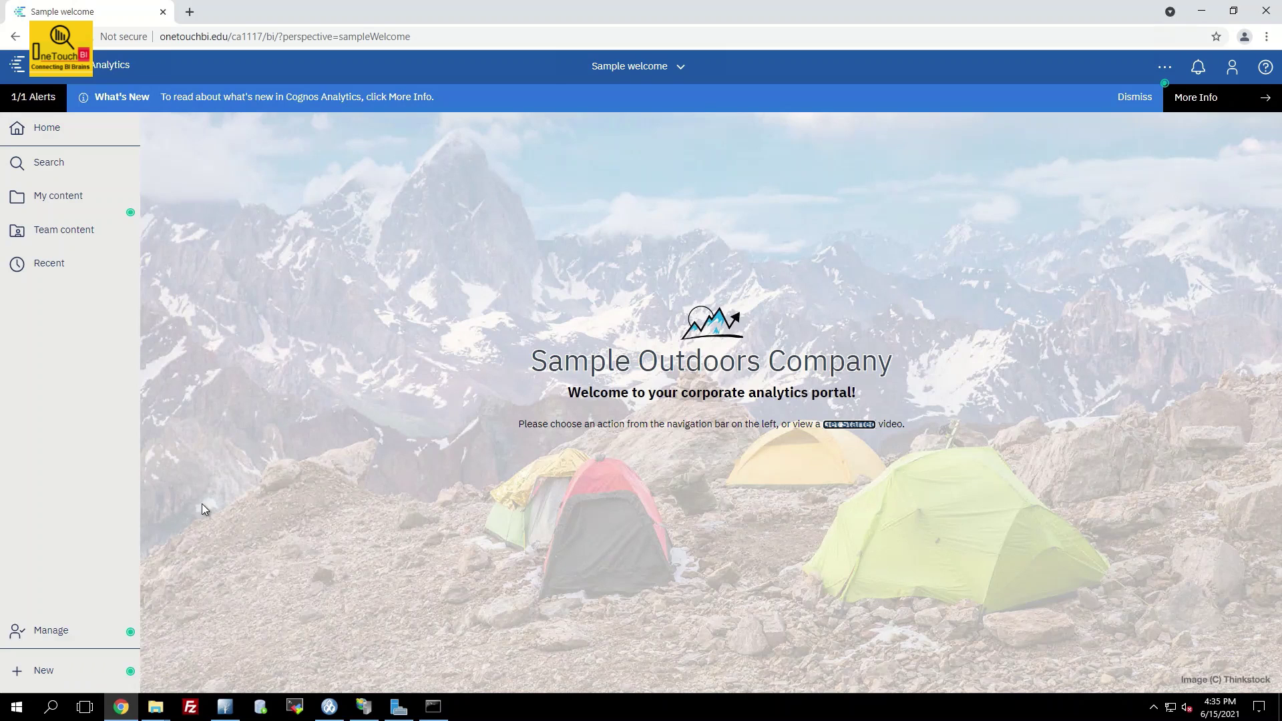
left_click(56, 632)
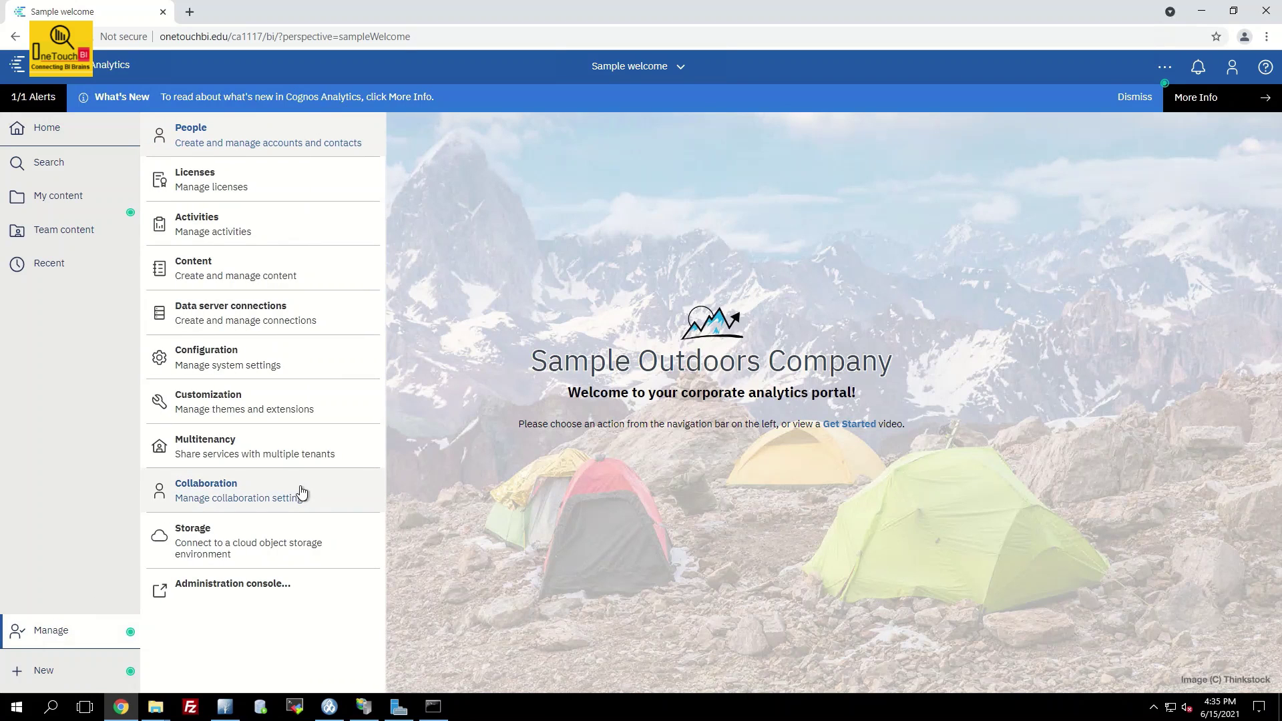
left_click(209, 408)
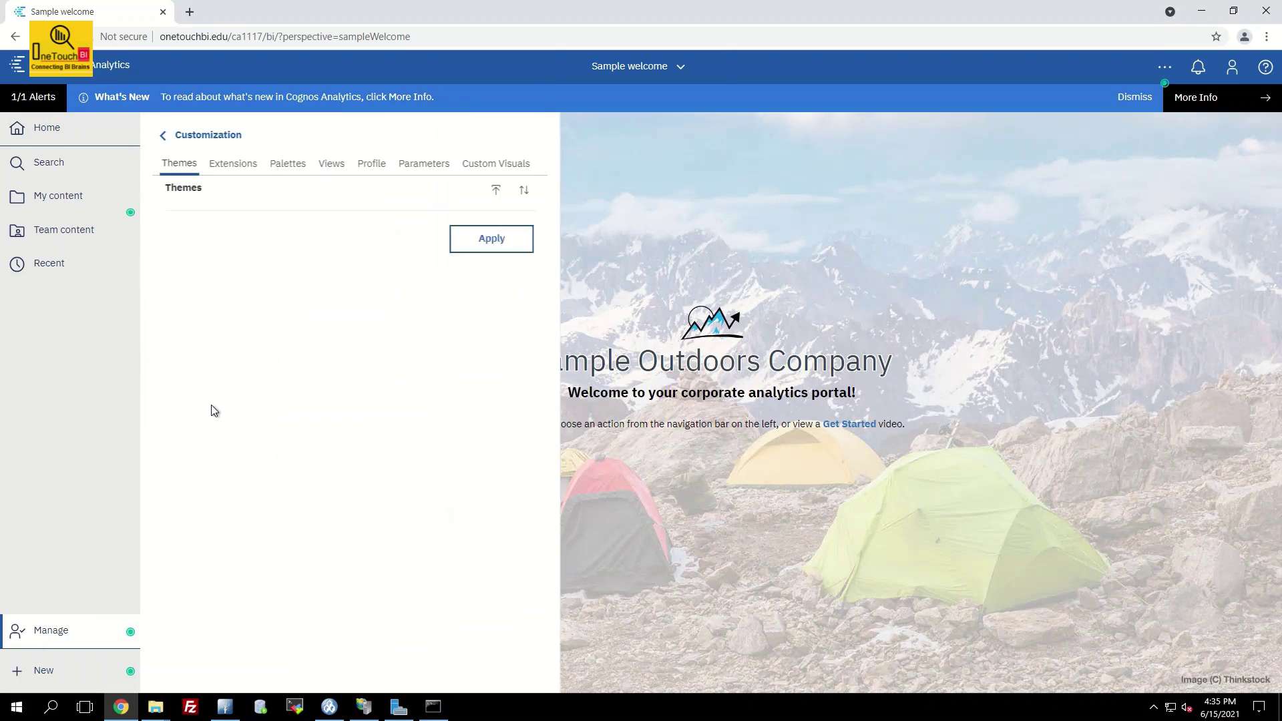
left_click(233, 164)
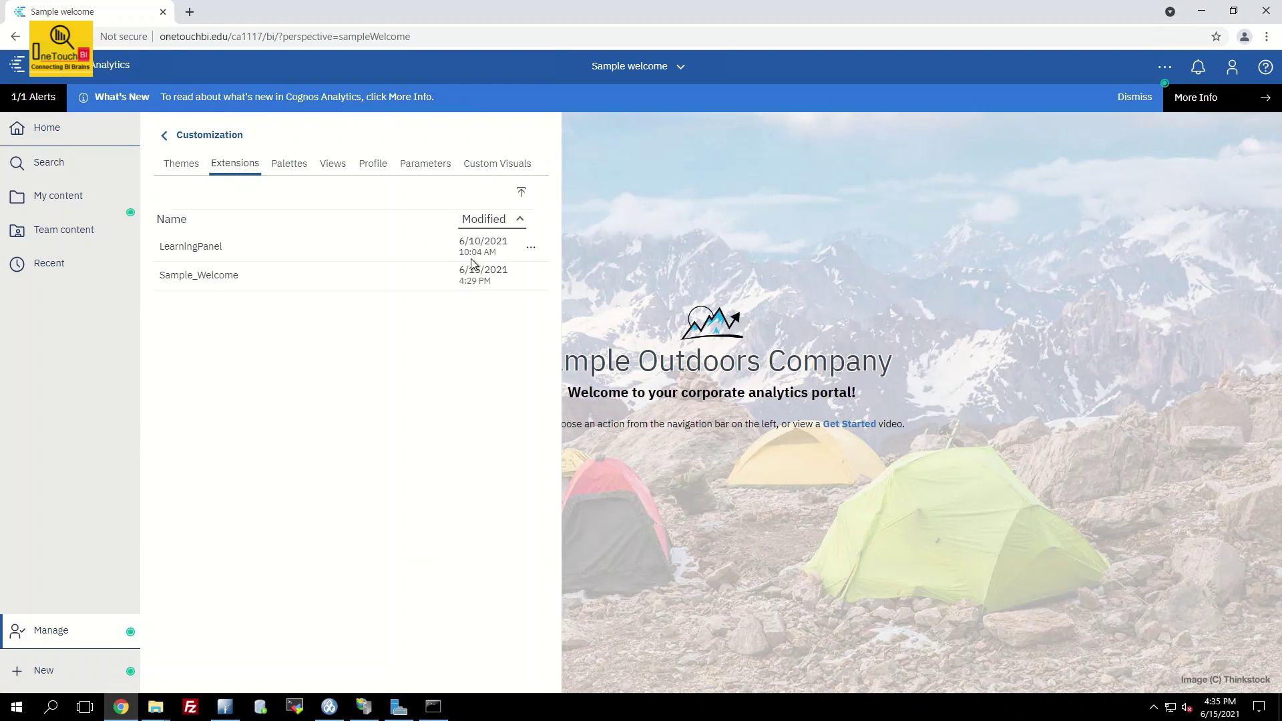
left_click(533, 279)
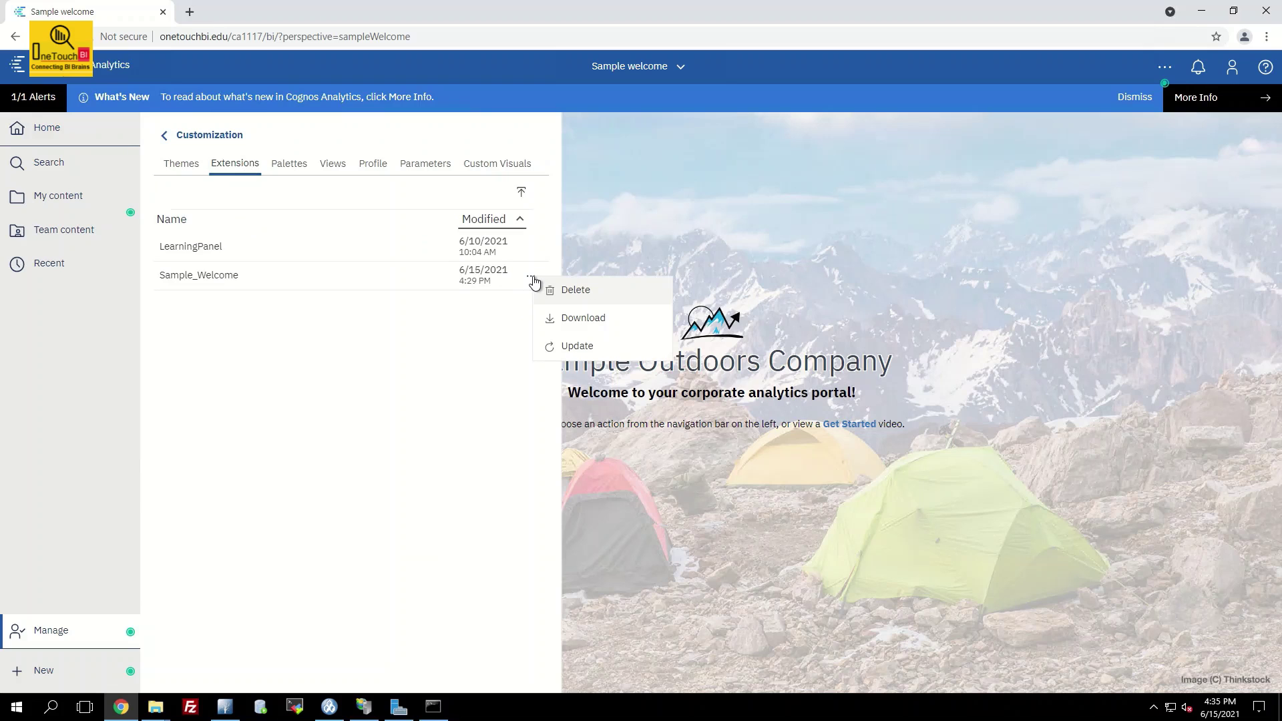
left_click(579, 346)
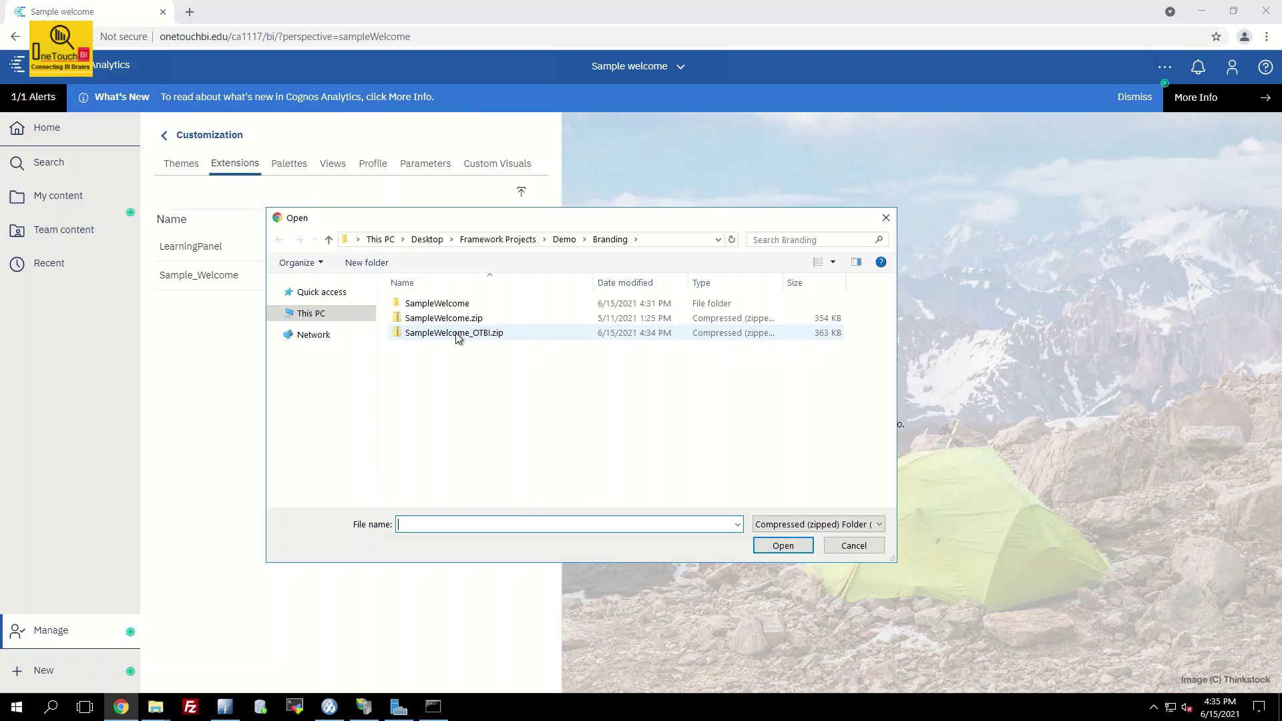
left_click(459, 336)
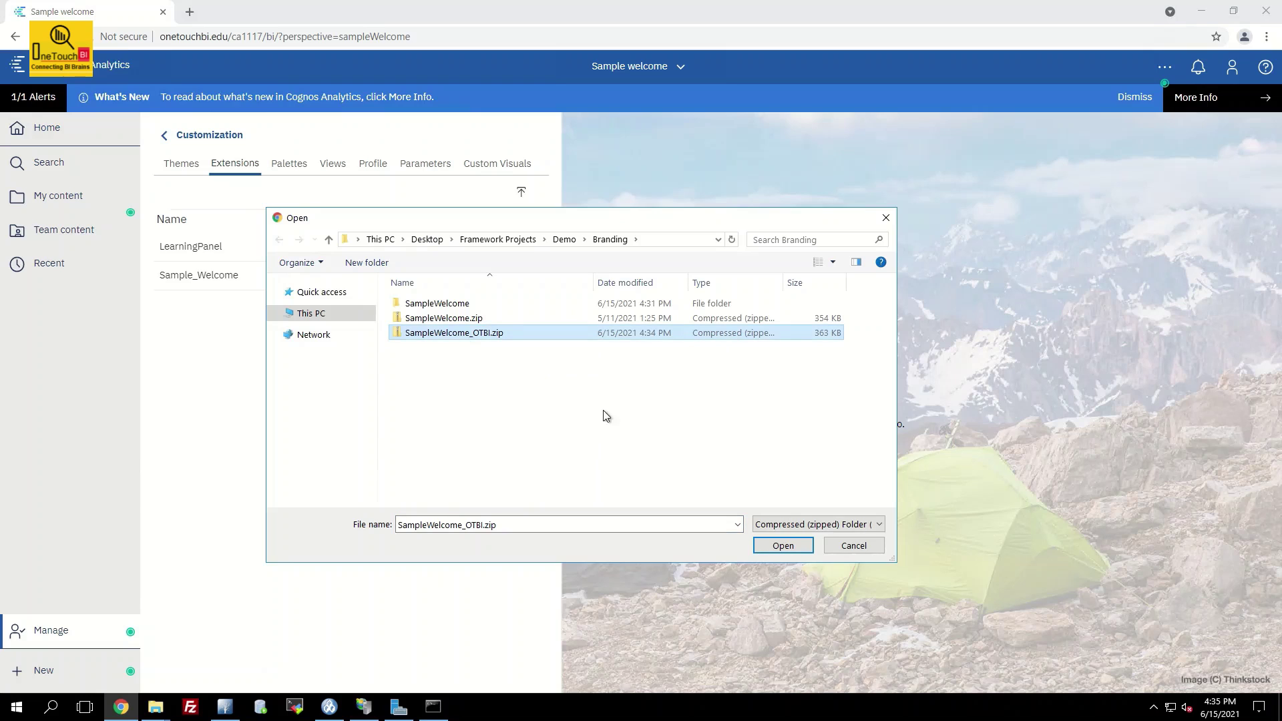
left_click(783, 546)
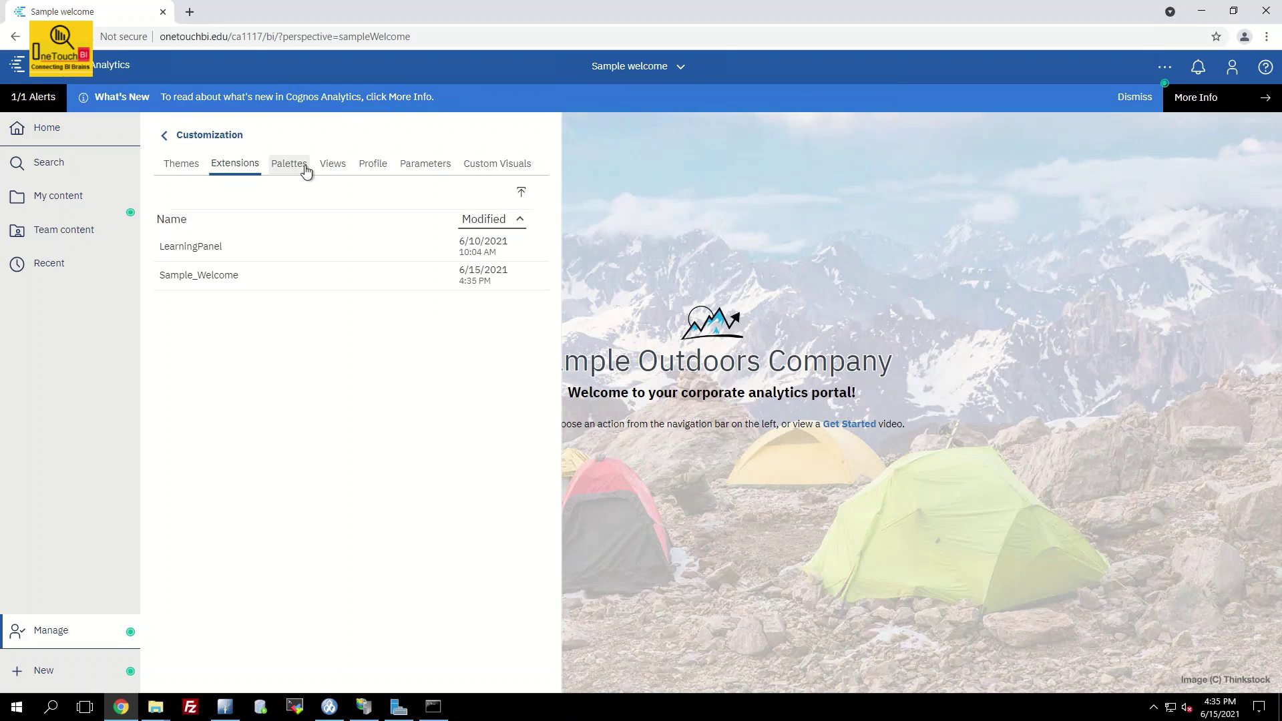
left_click(332, 165)
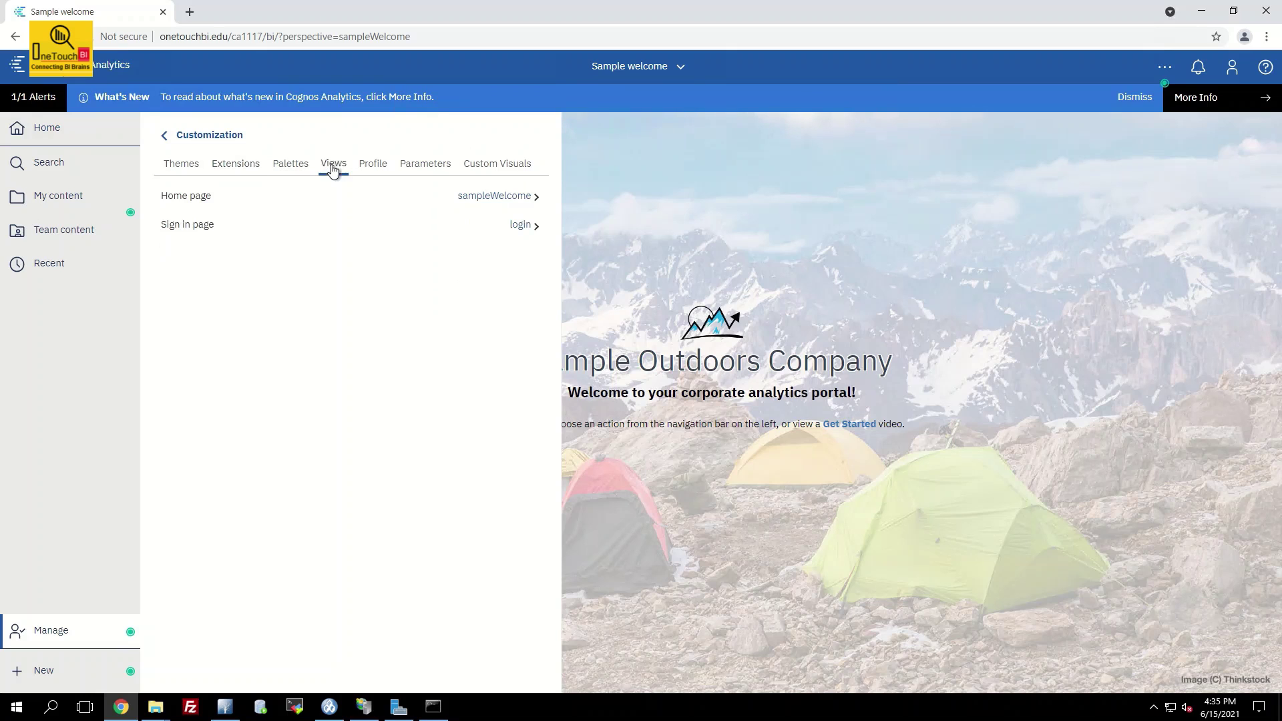
Step: Preview the OneTouchBI-branded sampleWelcome page and apply it as the default home page
left_click(515, 200)
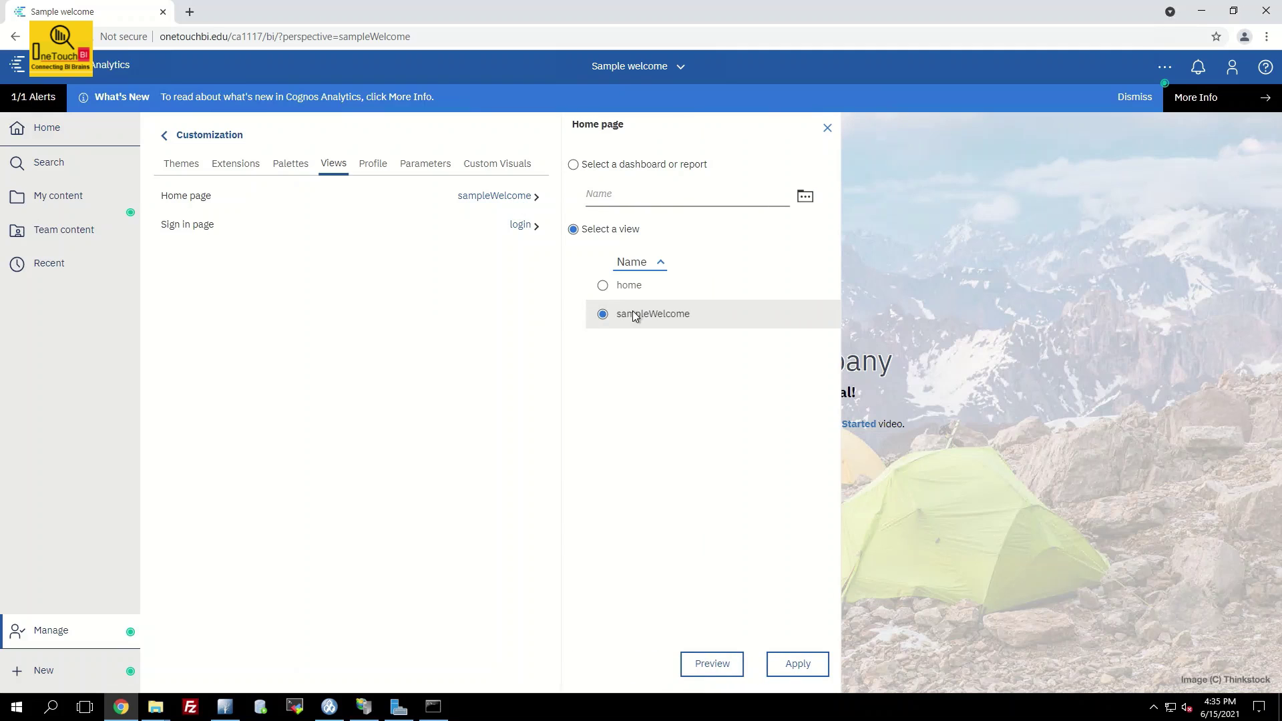
left_click(701, 664)
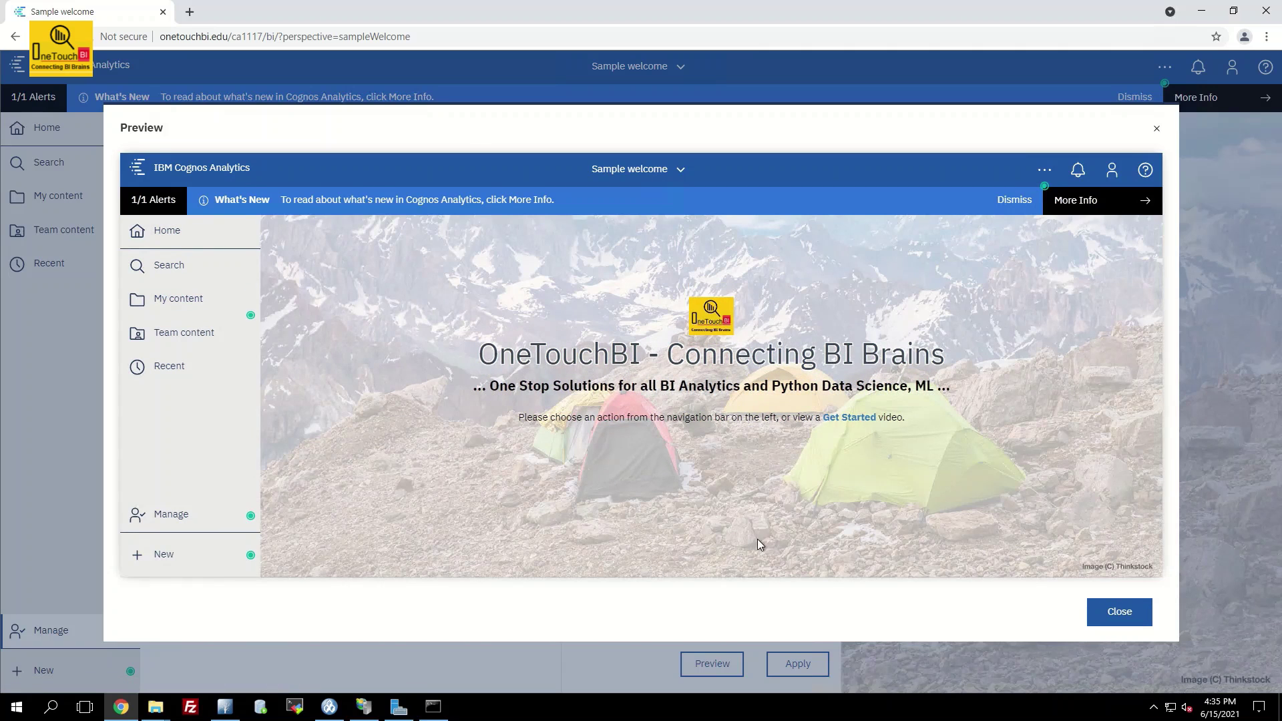
left_click(1108, 613)
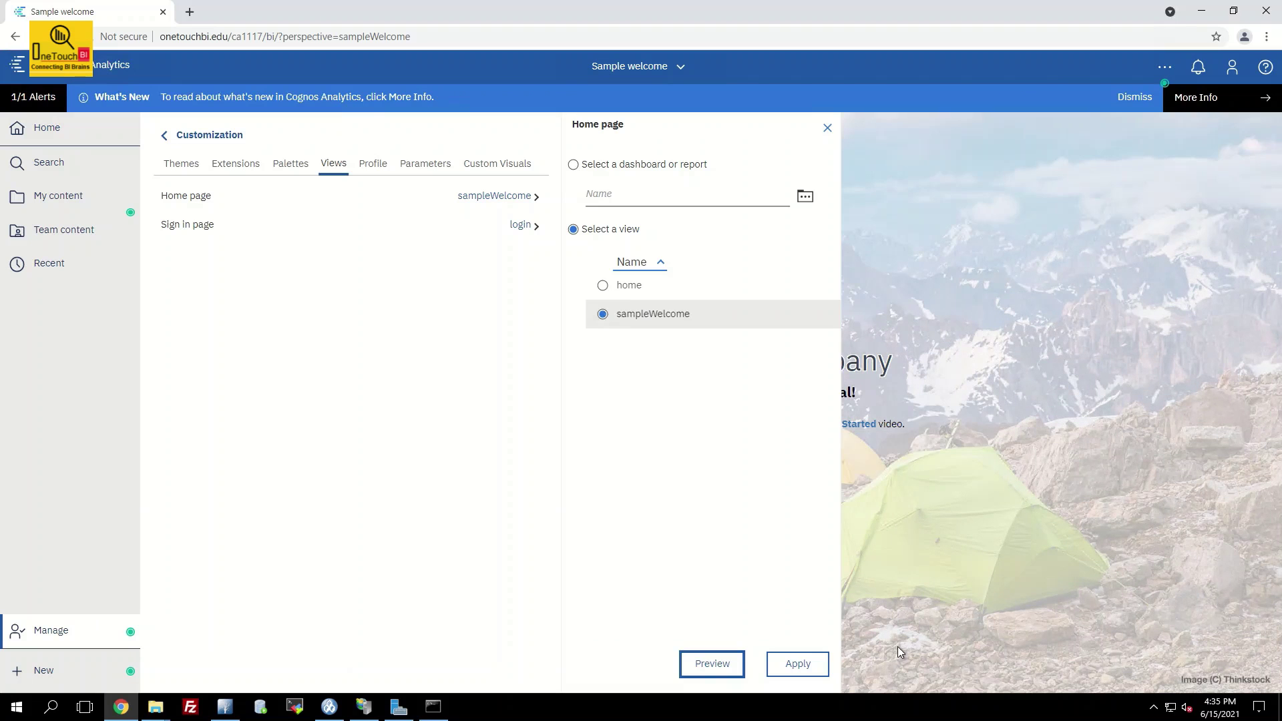
left_click(806, 663)
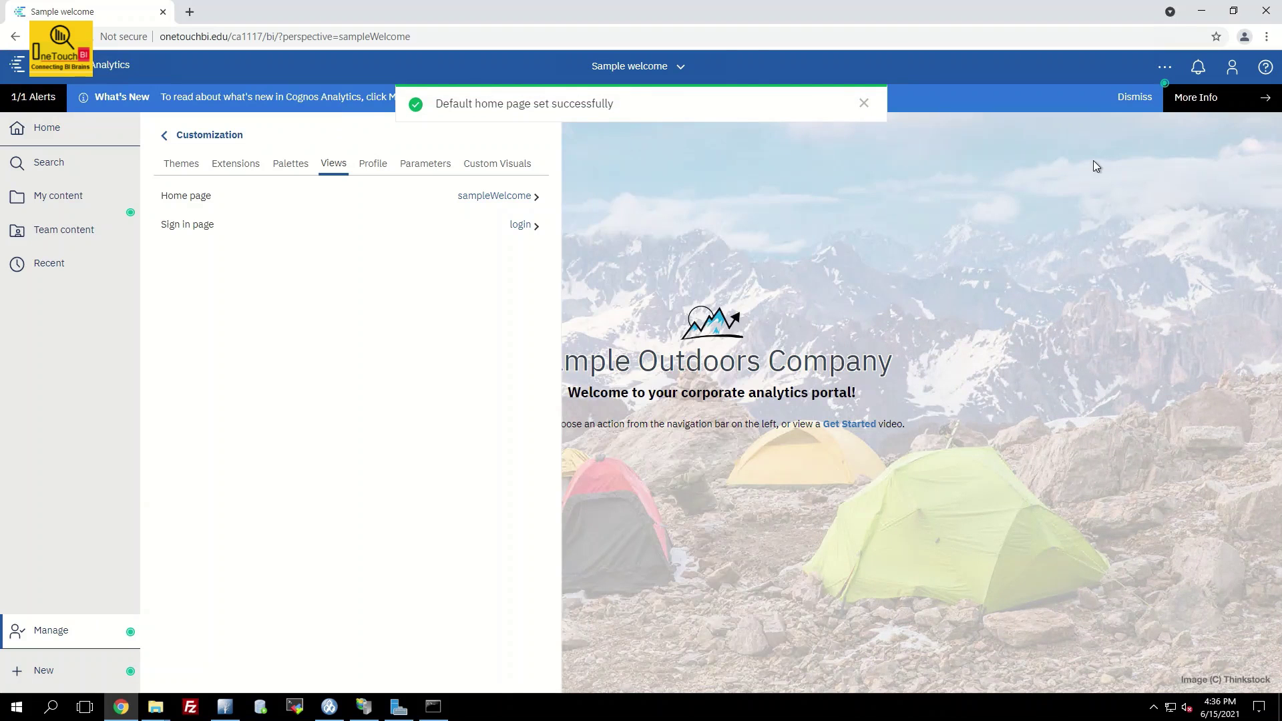
Step: Sign out of the Cognos portal from the account menu
left_click(1232, 67)
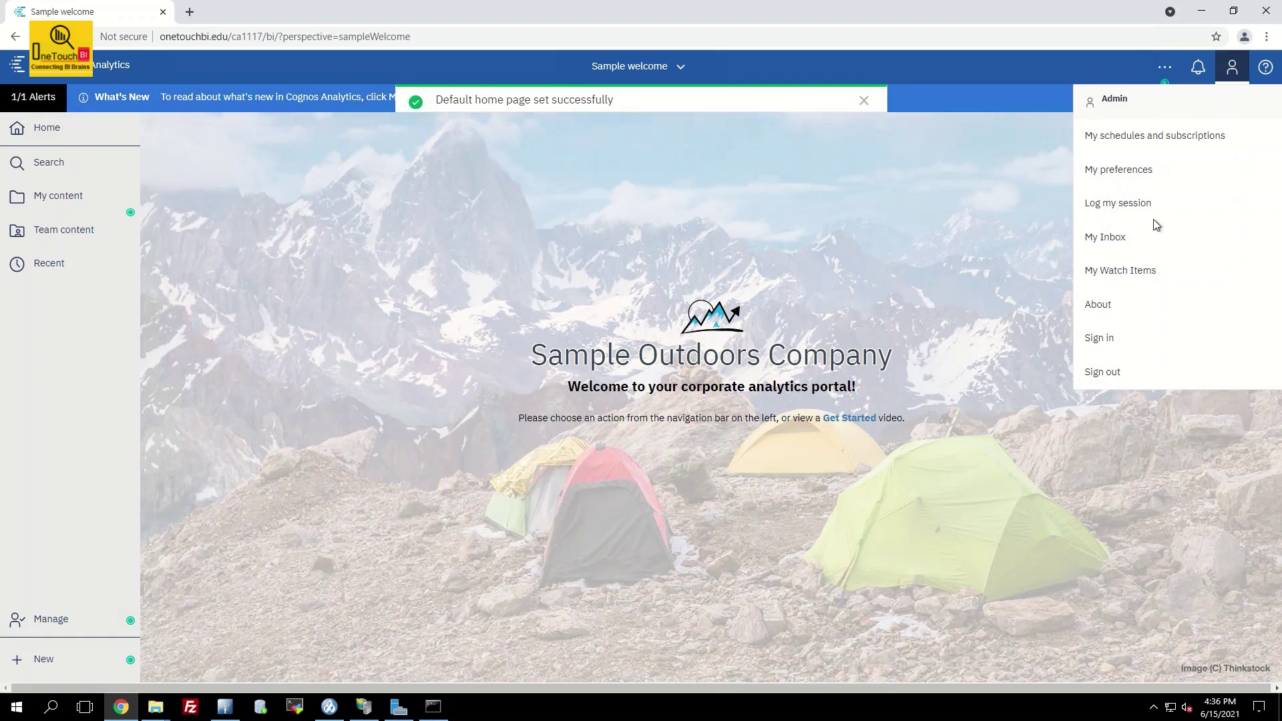
left_click(1131, 372)
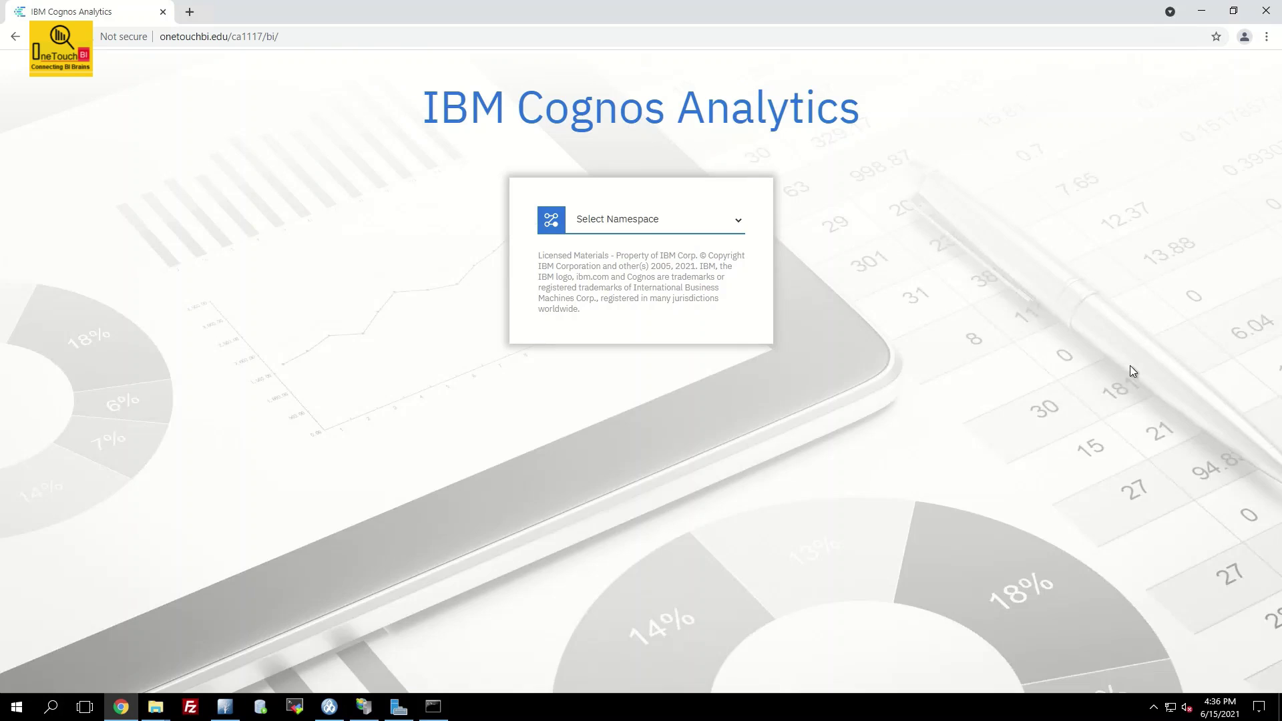
Step: Sign back in as admin through the ADMIN namespace using the saved credentials
left_click(678, 219)
left_click(627, 242)
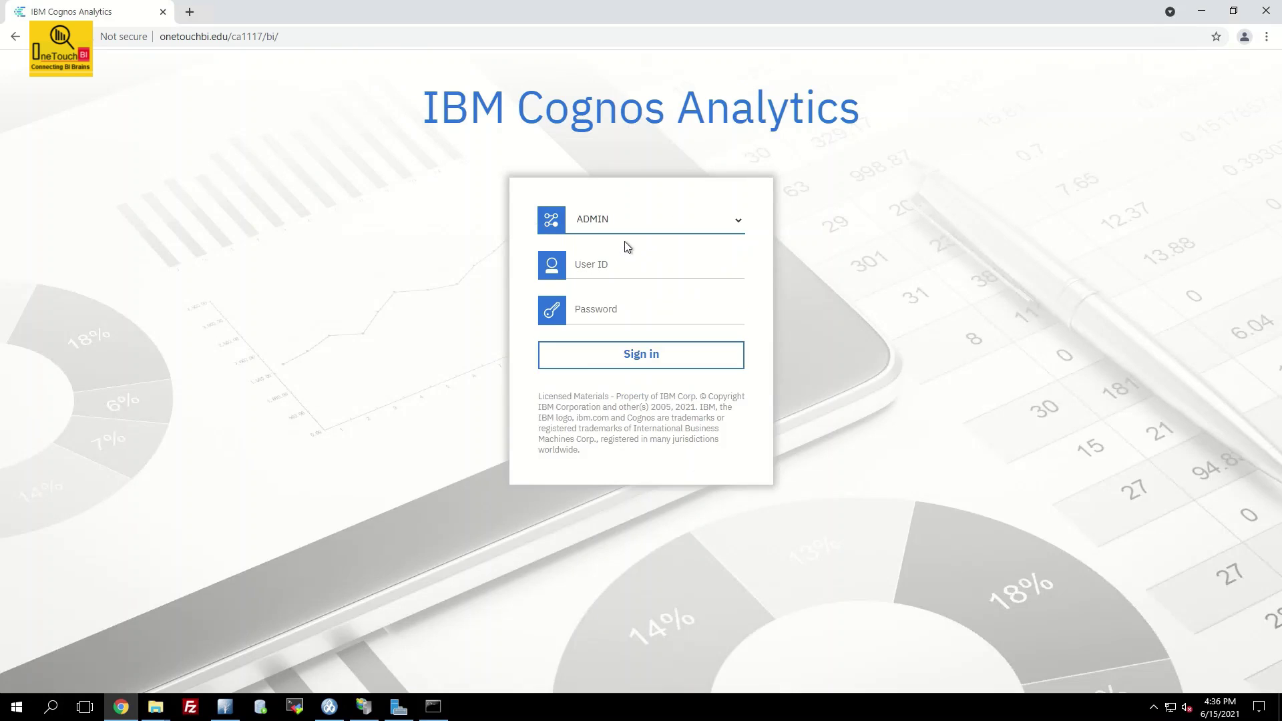
left_click(615, 271)
left_click(609, 295)
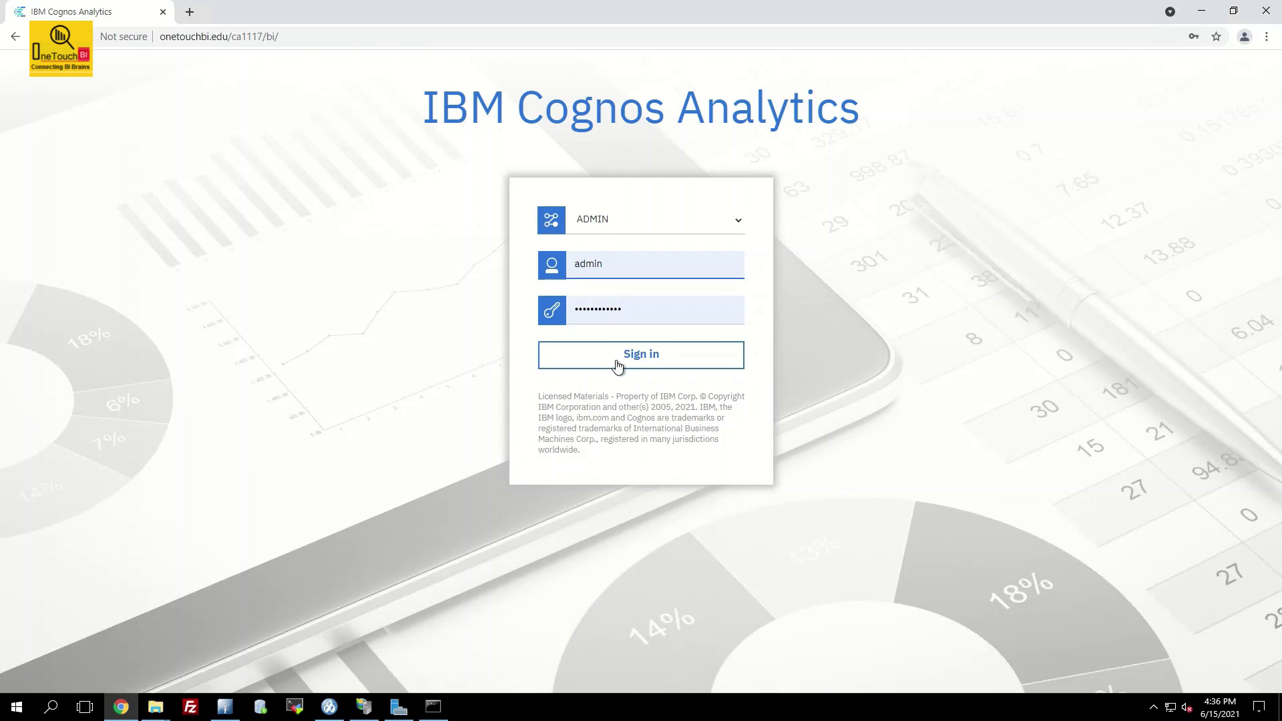
left_click(618, 363)
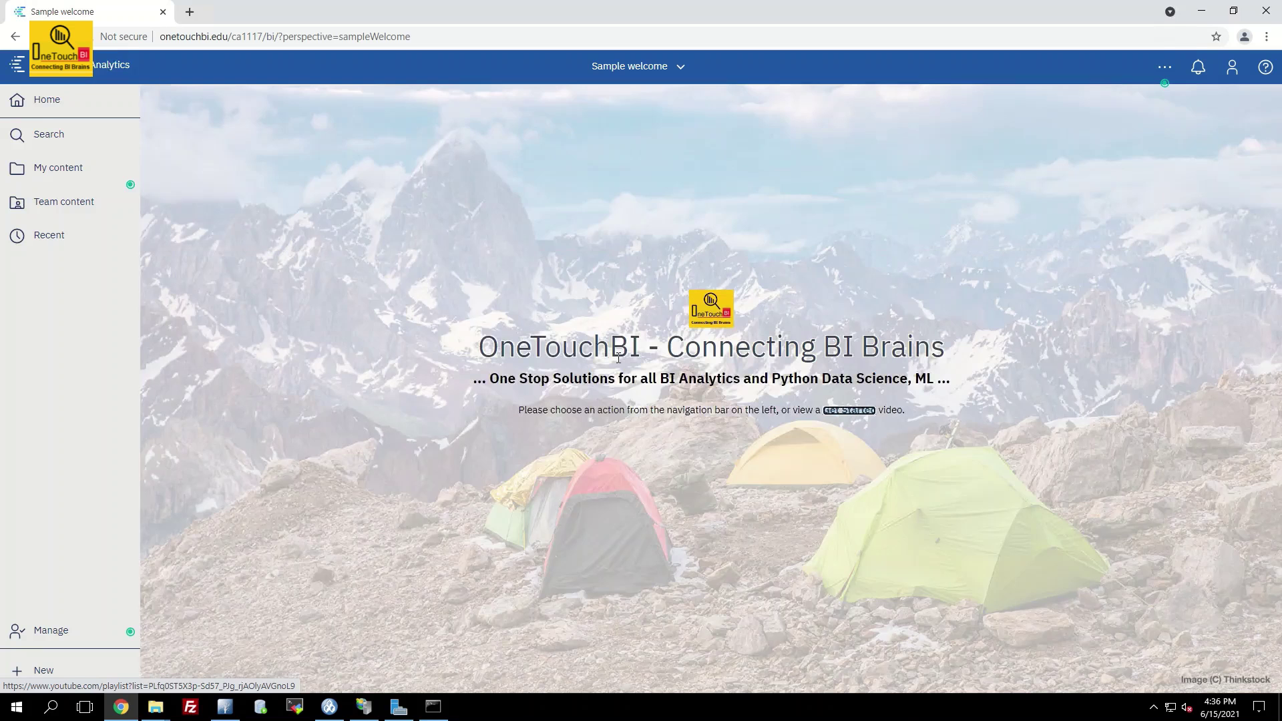